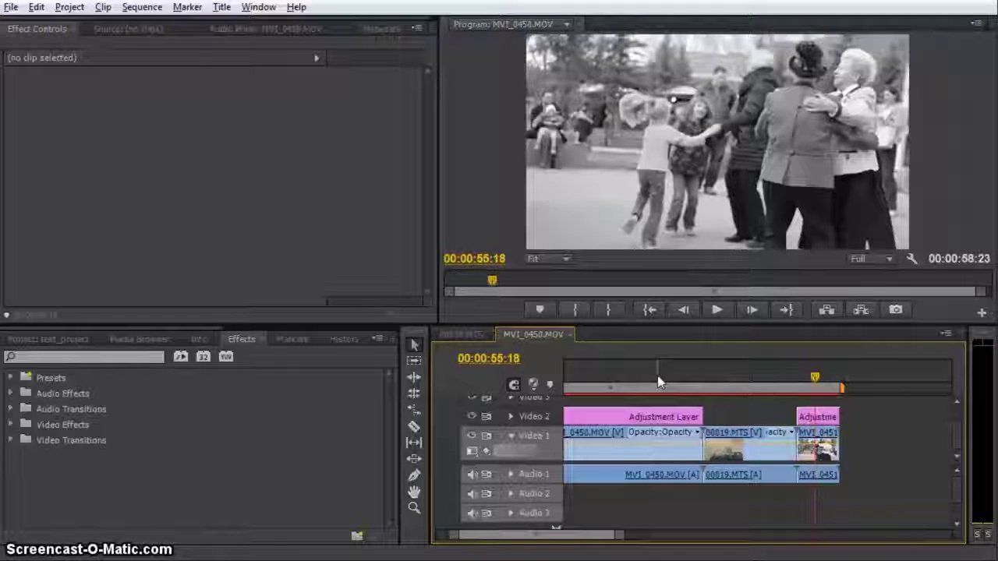
Go to the start of the last MVI_0451 clip and delete the adjustment layer above it on Video 2.
click(717, 378)
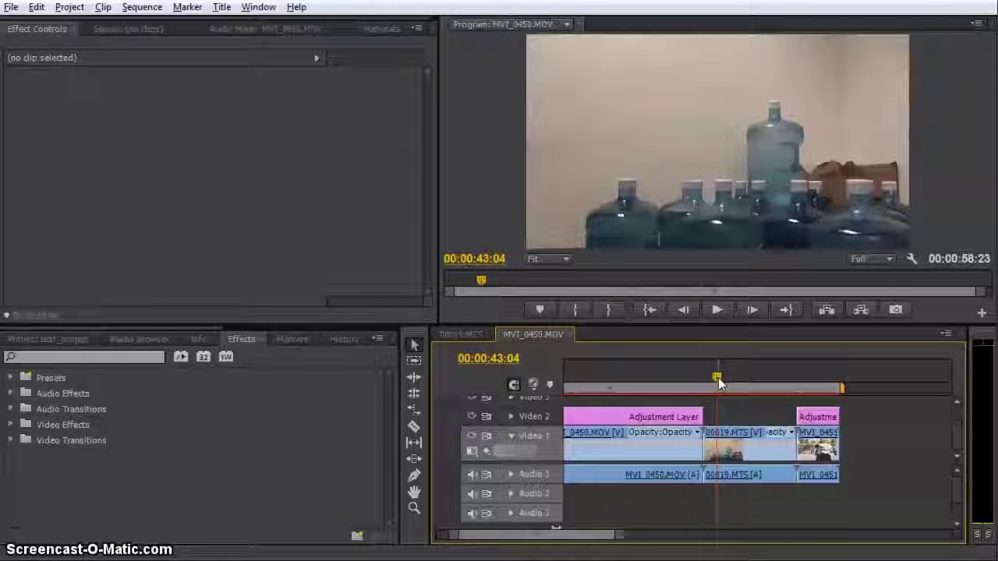
drag(718, 378, 708, 388)
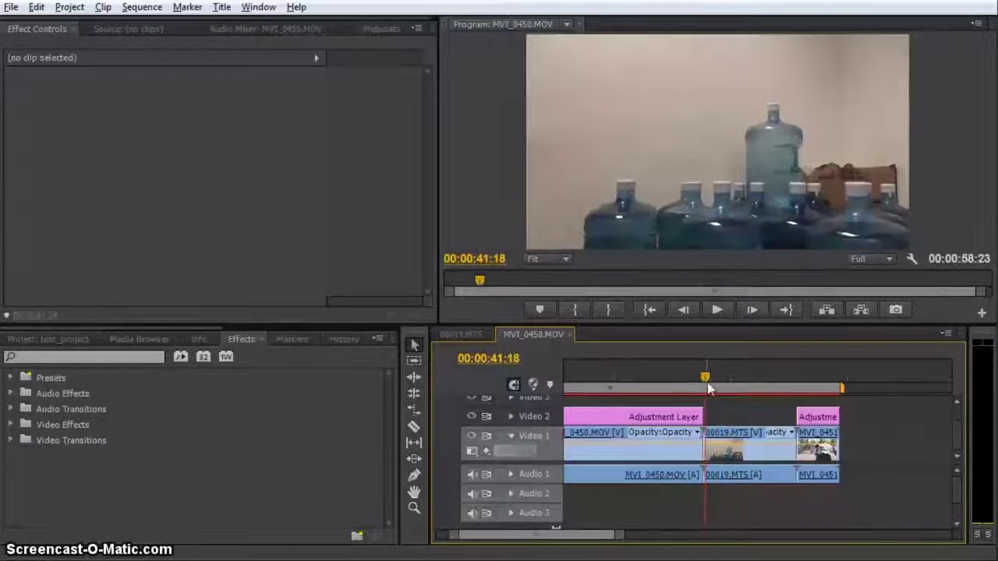
drag(706, 379, 801, 377)
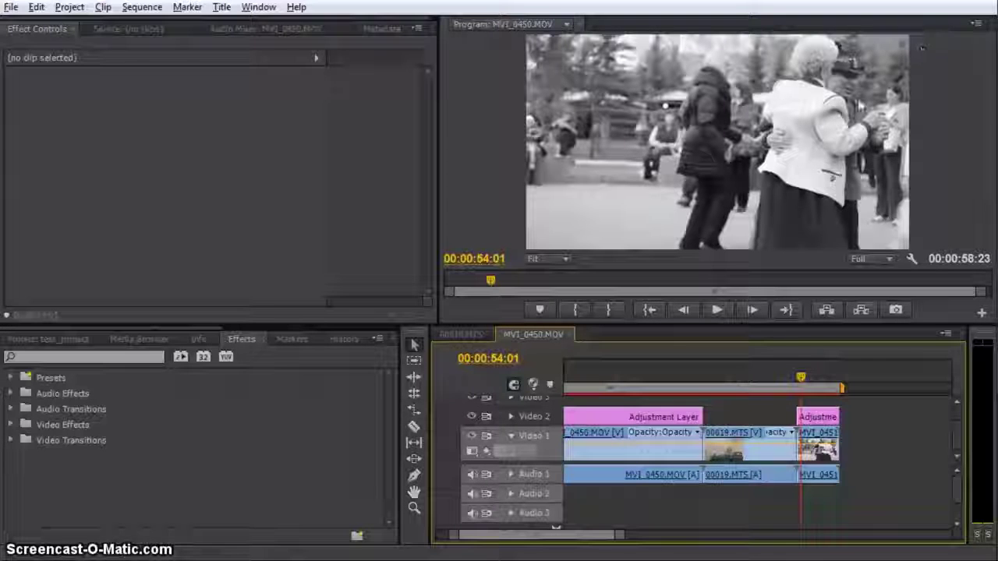
click(813, 424)
key(Delete)
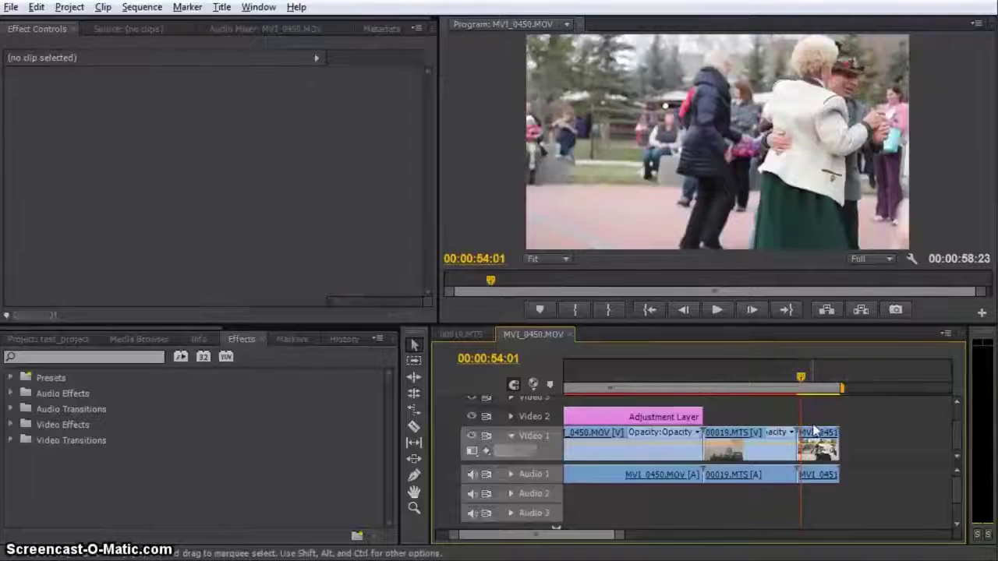
Select the MVI_0451.MOV clip, expand its Time Remapping effect and show the Time Remapping Speed line on the clip.
click(817, 437)
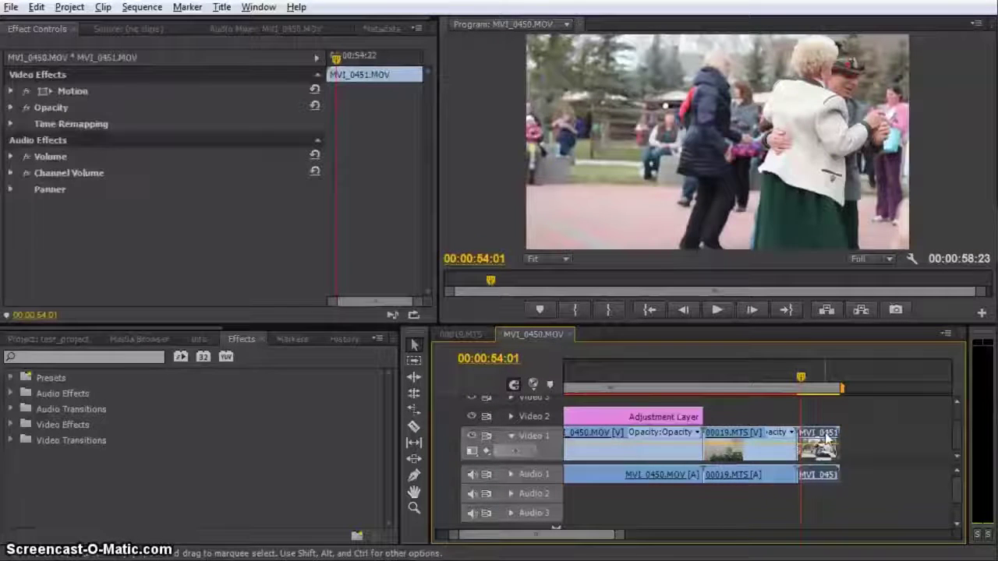
key(equal)
key(equal)
key(equal)
key(equal)
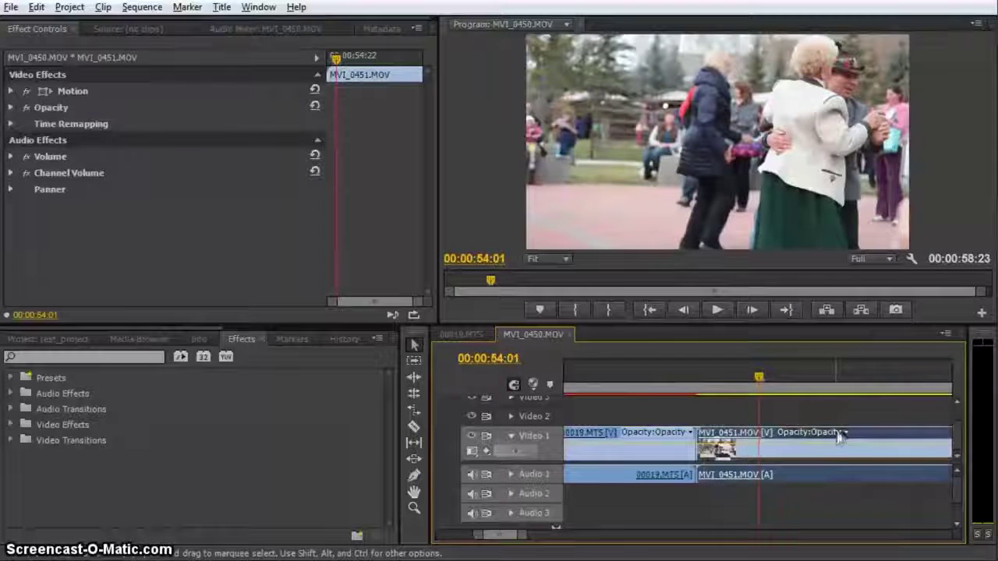
key(equal)
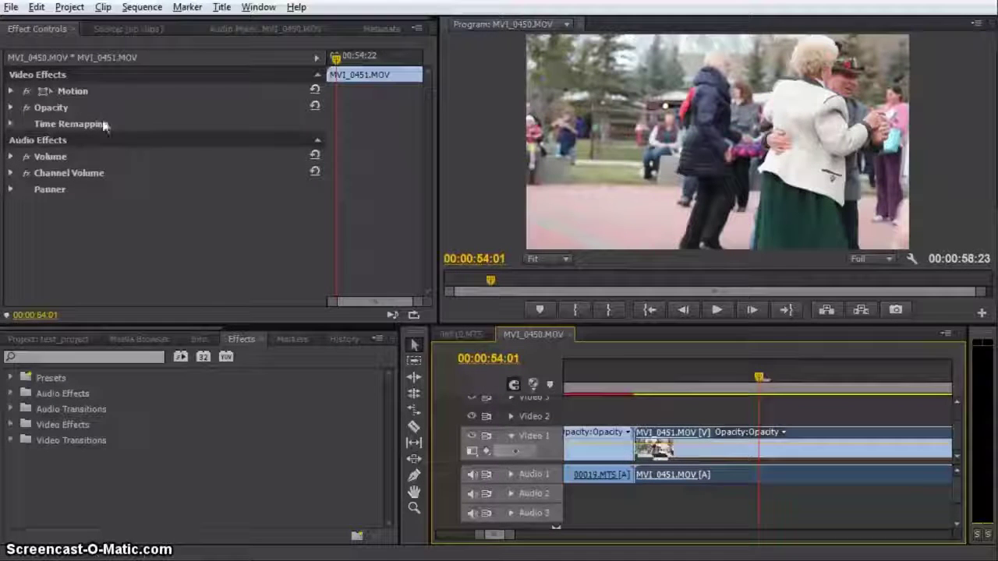
click(11, 124)
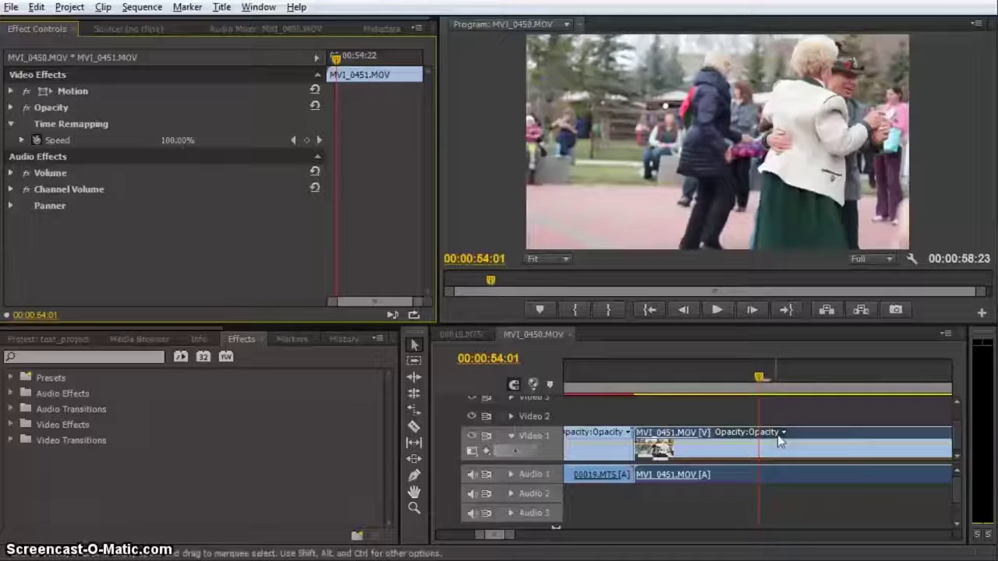
click(750, 432)
mouse_move(782, 483)
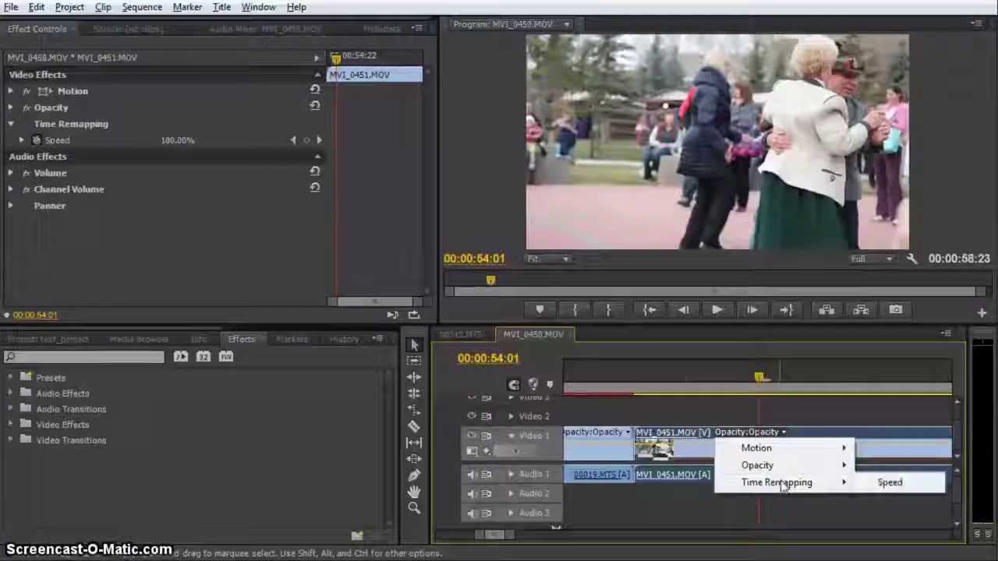
click(890, 482)
drag(820, 462, 829, 440)
Set the MVI_0451.MOV clip's speed to 200% with Maintain Audio Pitch enabled.
right_click(829, 440)
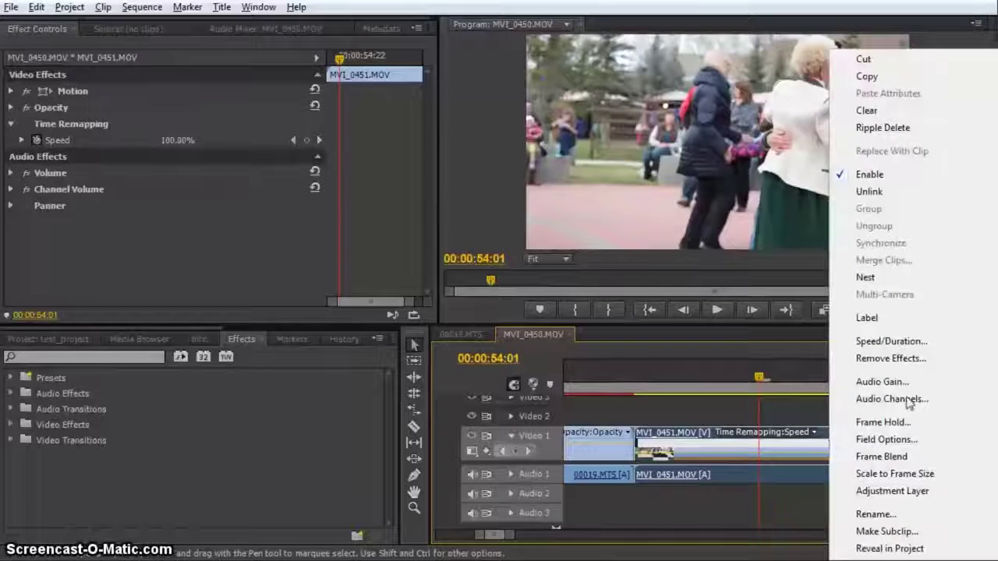
click(913, 342)
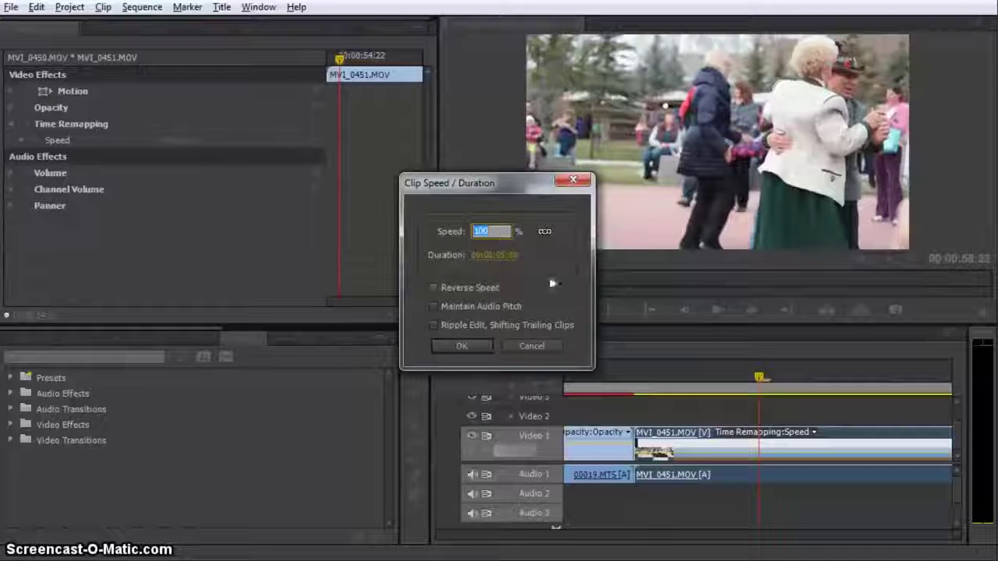
text(200)
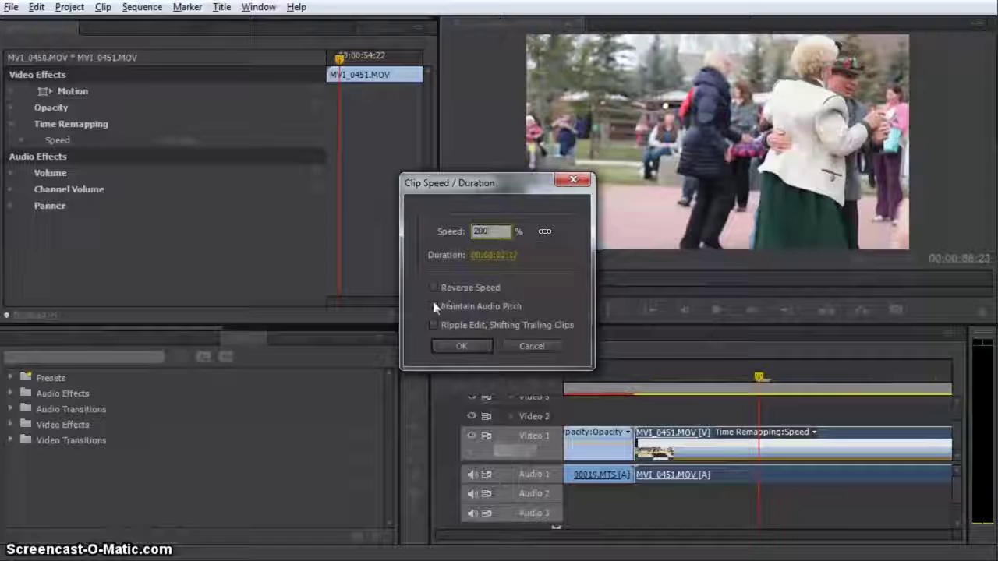
click(434, 306)
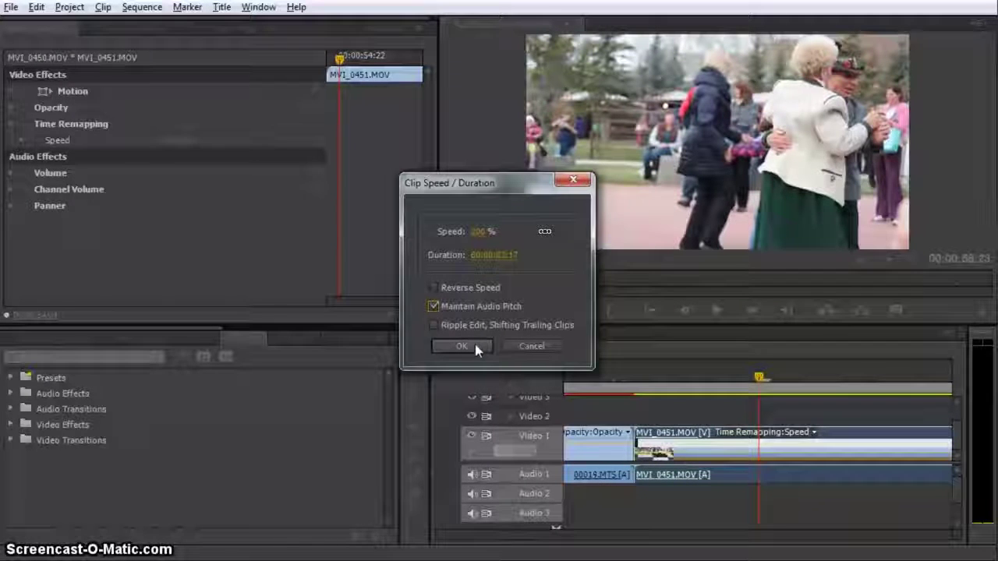
click(462, 346)
Play the sped-up MVI_0451.MOV clip from its start to check picture and sound.
drag(759, 381, 632, 386)
key(space)
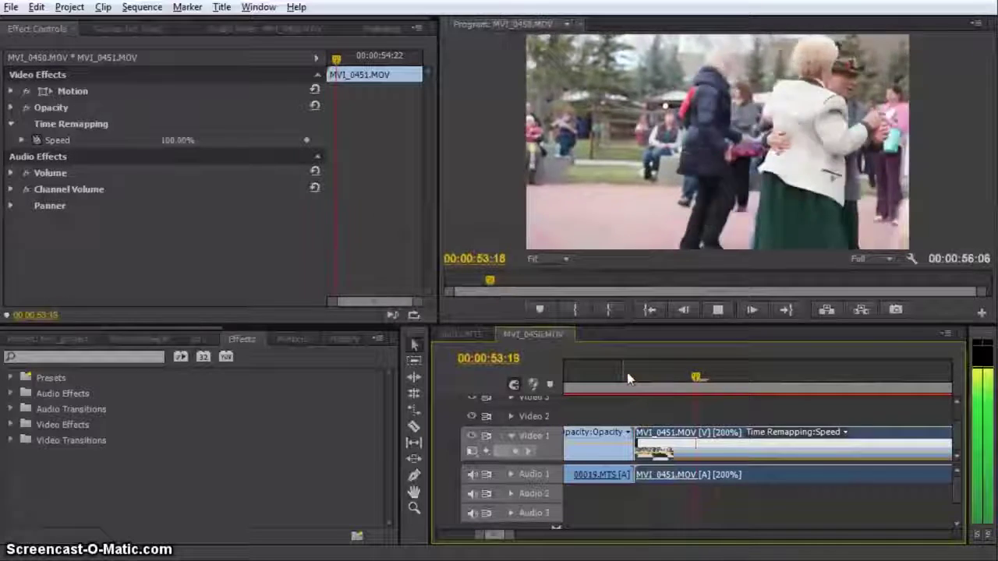
key(space)
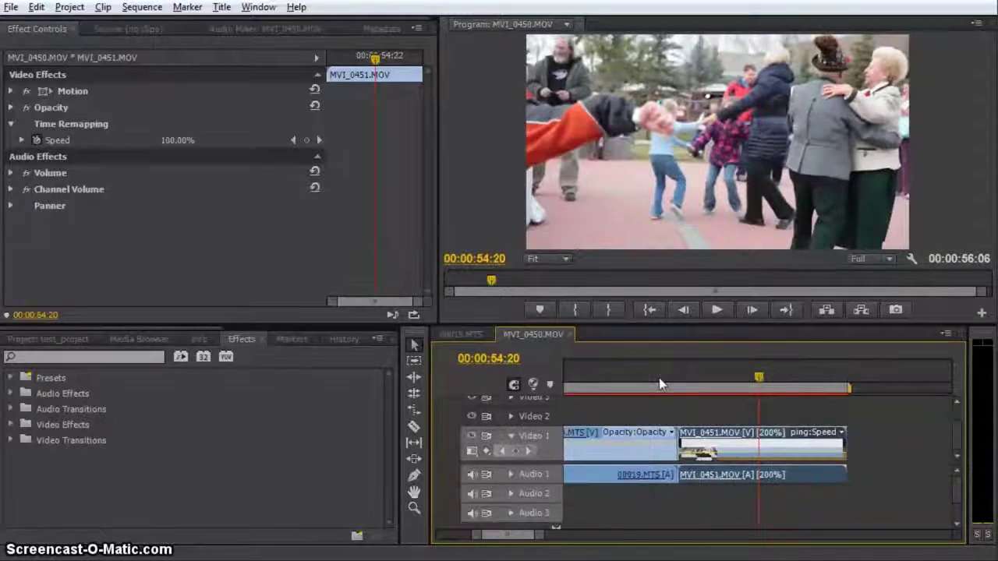
click(663, 380)
drag(663, 382, 678, 375)
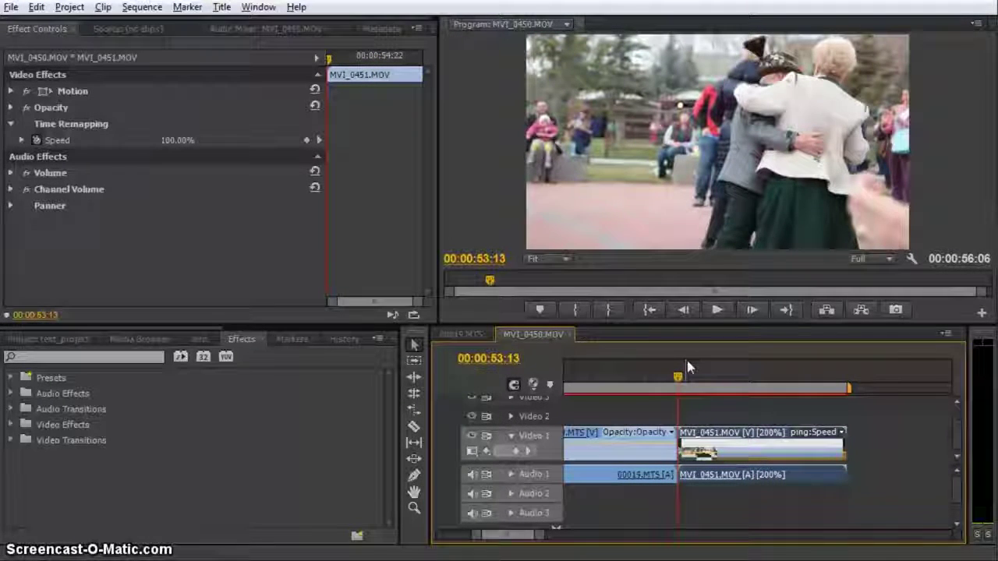
key(space)
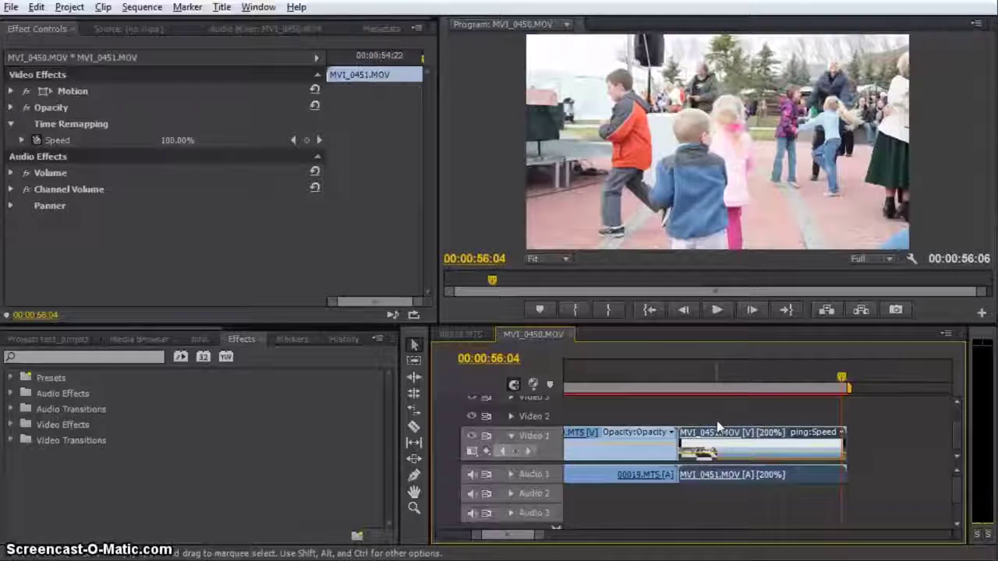
Review the speed and audio pitch settings of MVI_0451.MOV without changing them.
key(=)
key(=)
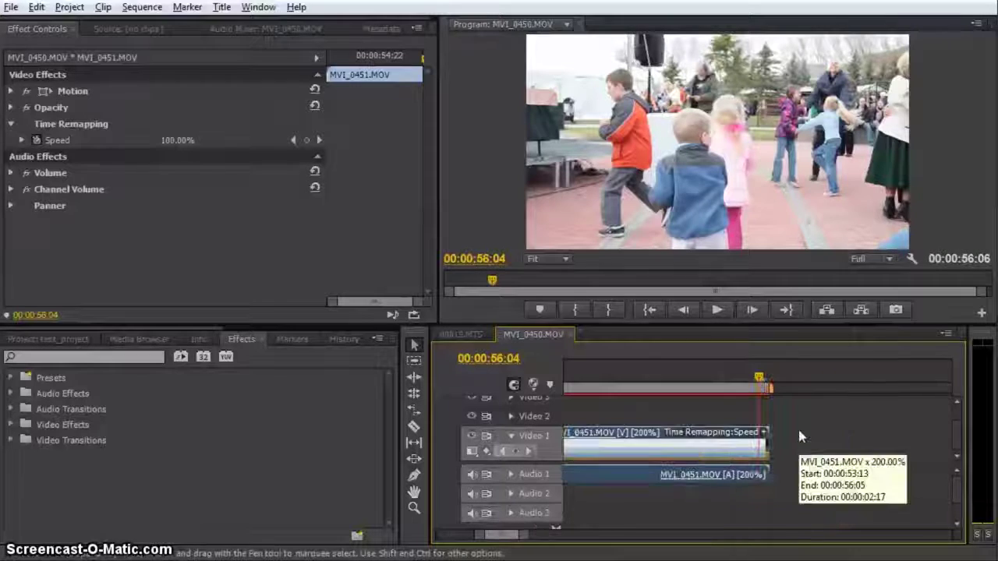
right_click(718, 444)
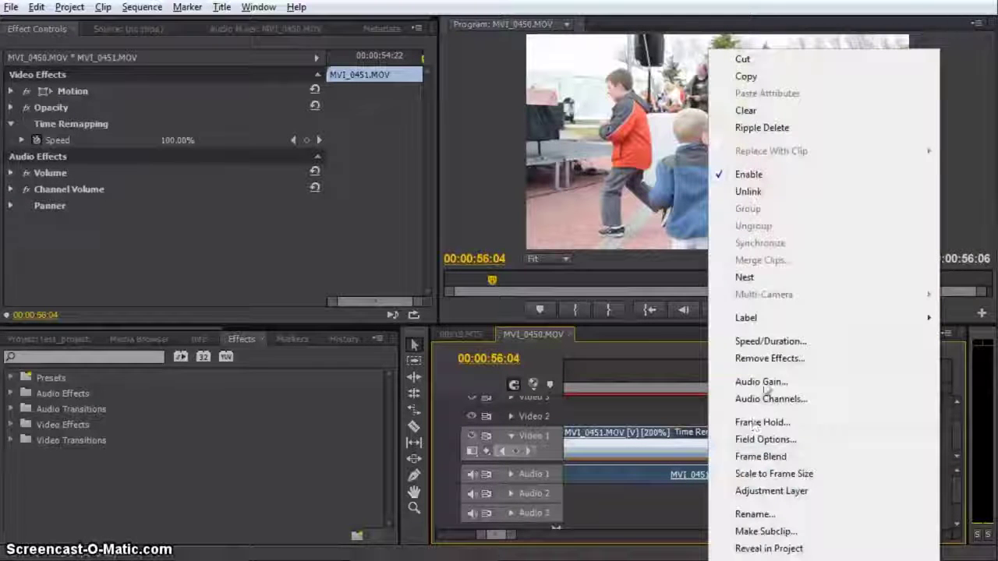
click(771, 341)
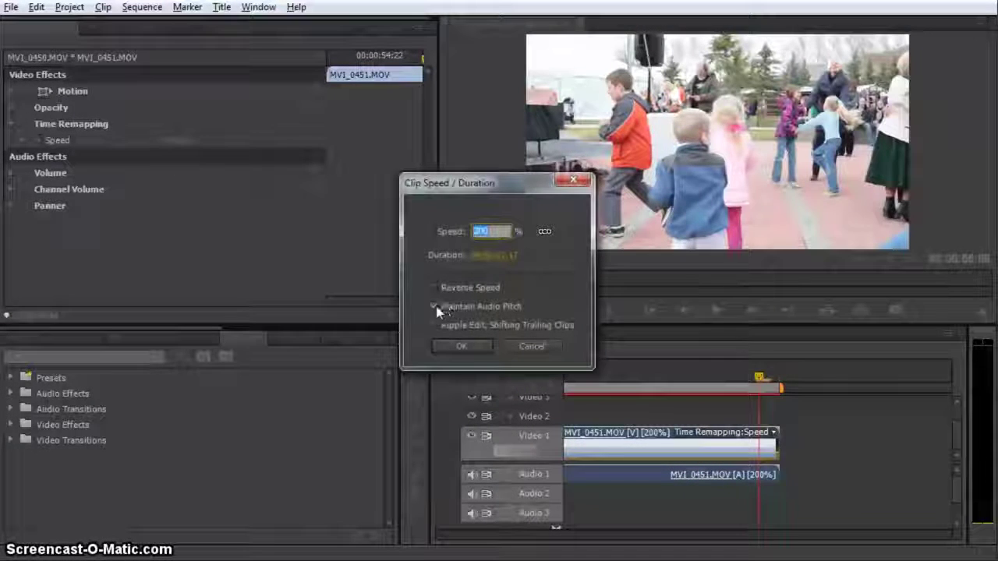
click(521, 346)
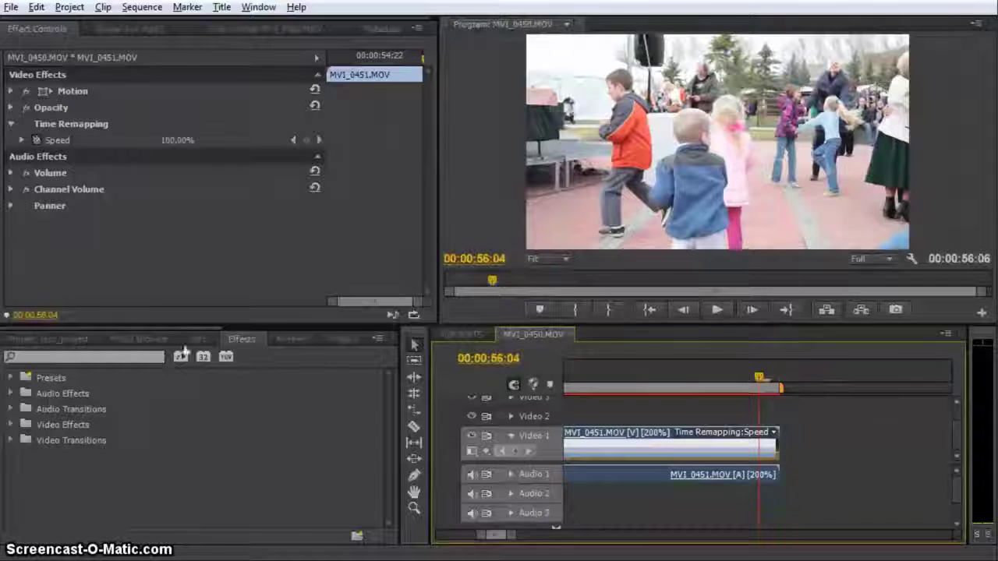
Revert the project history to the Delete state, undoing the clip speed change.
click(355, 340)
click(60, 374)
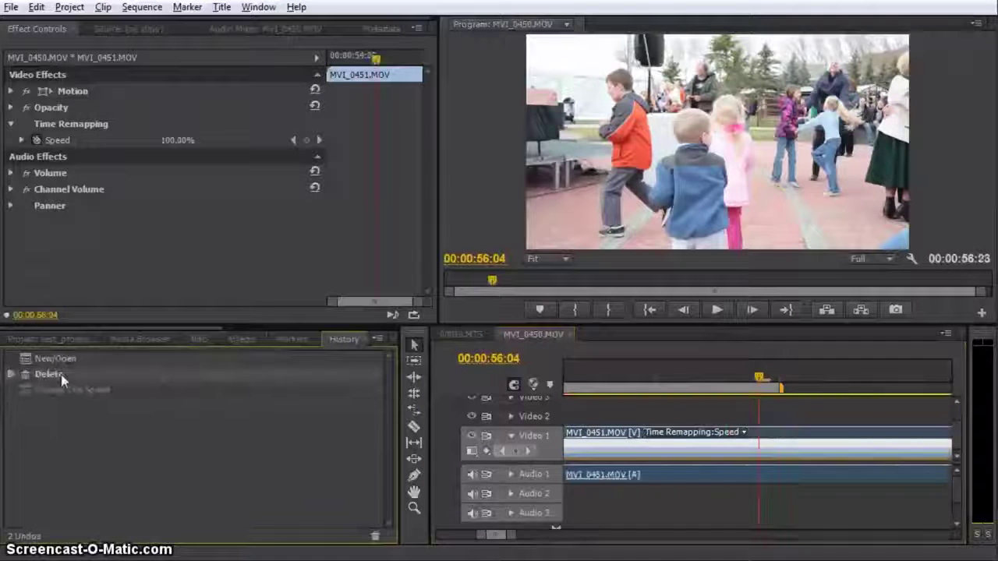
click(67, 358)
click(61, 375)
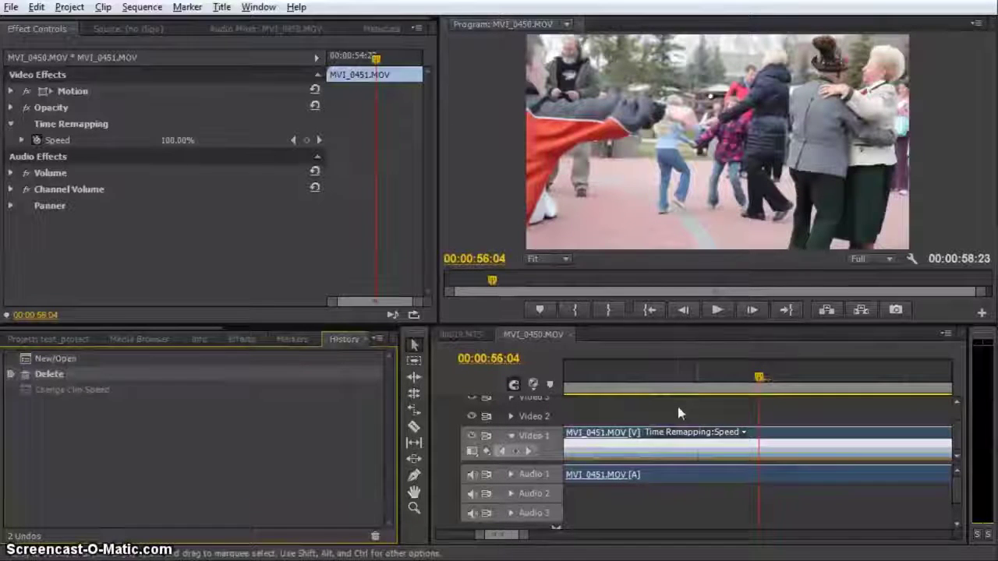
Raise the Time Remapping speed line of MVI_0451.MOV to 200%.
key(minus)
click(749, 433)
click(749, 433)
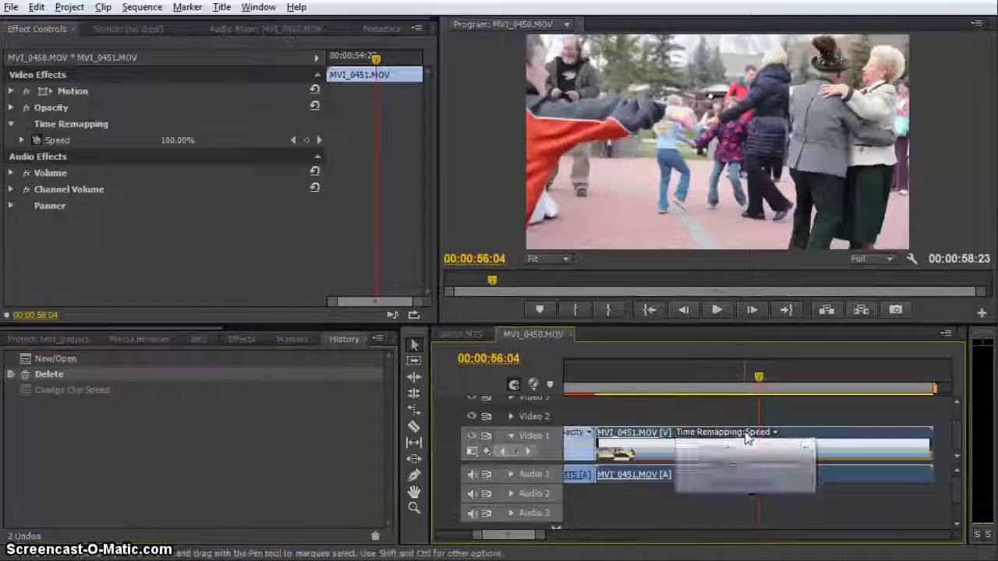
click(749, 433)
click(814, 441)
drag(790, 455, 783, 390)
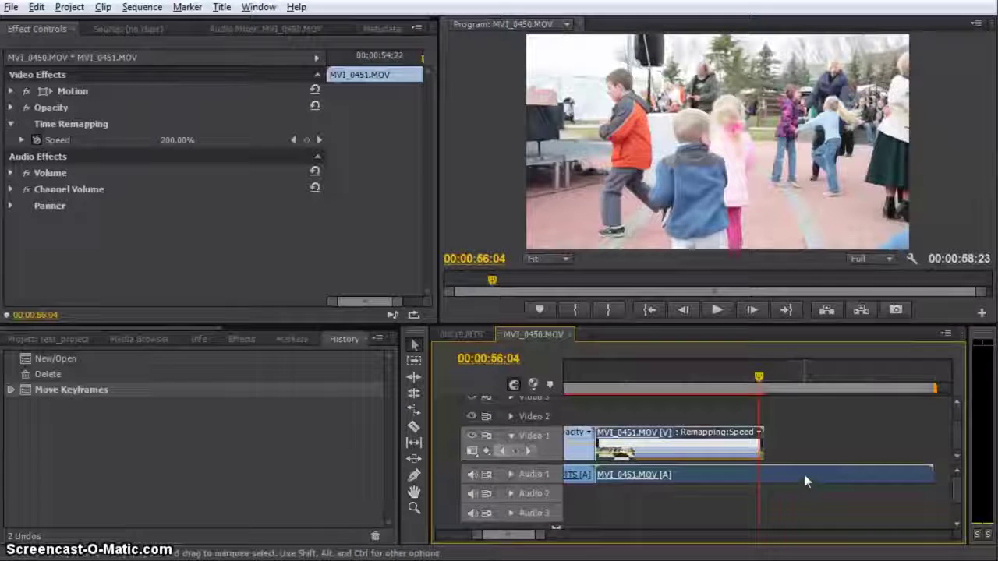
Play the time-remapped MVI_0451.MOV clip from its beginning past the end of its video.
drag(759, 386, 601, 394)
key(space)
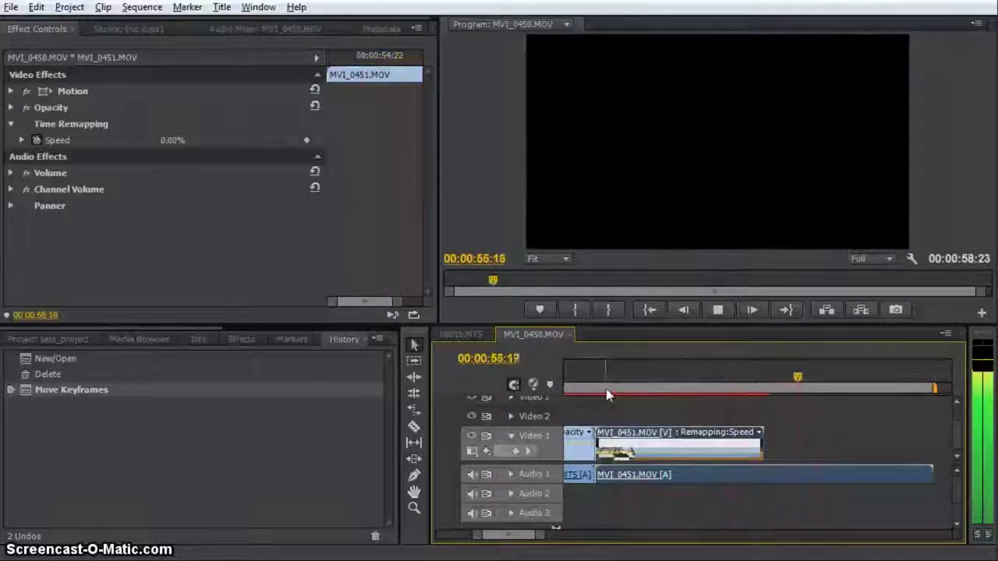
key(space)
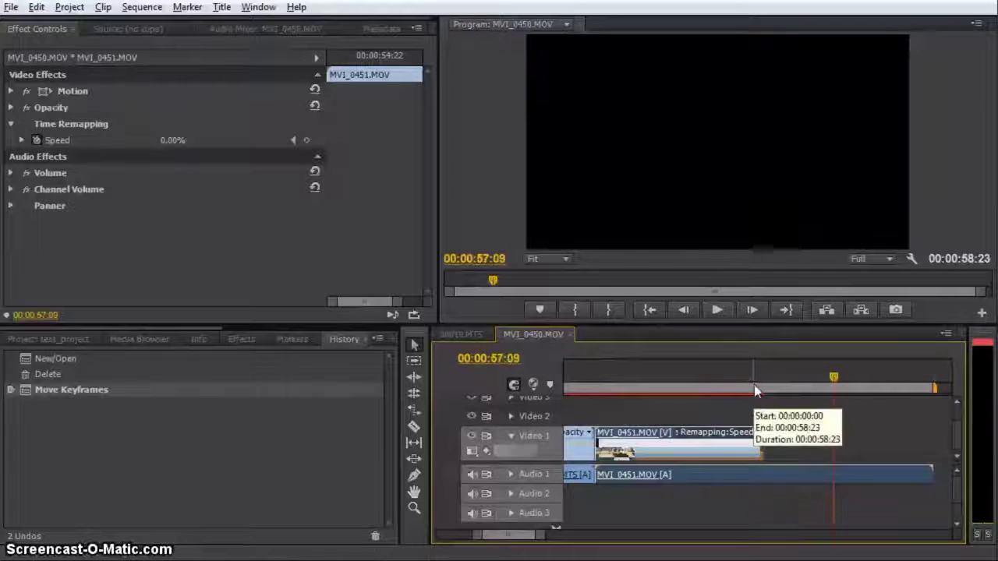
Place the playhead at the end of the shortened video at 00:00:56:05 and unlink MVI_0451.MOV's audio from its video.
click(767, 391)
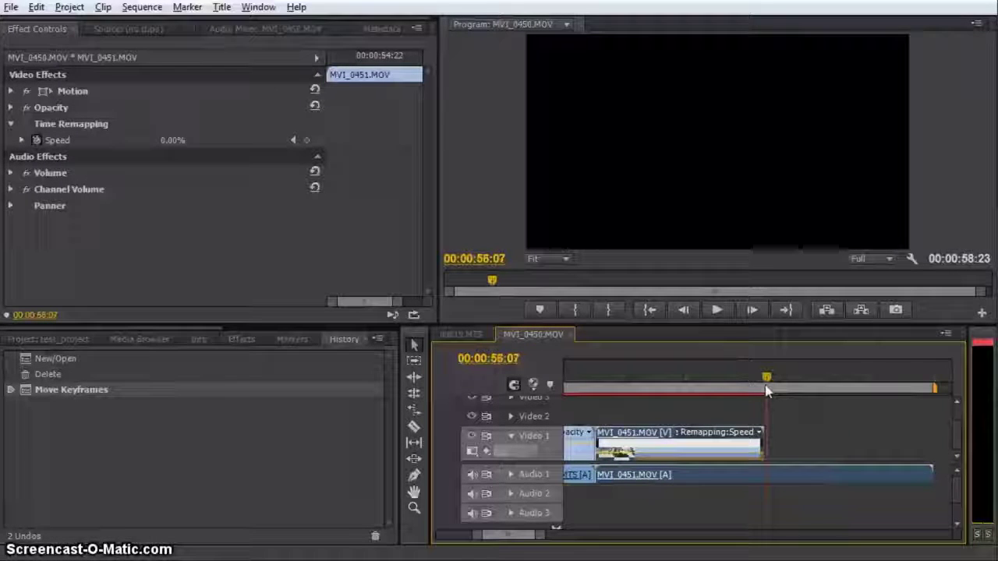
click(760, 387)
right_click(750, 481)
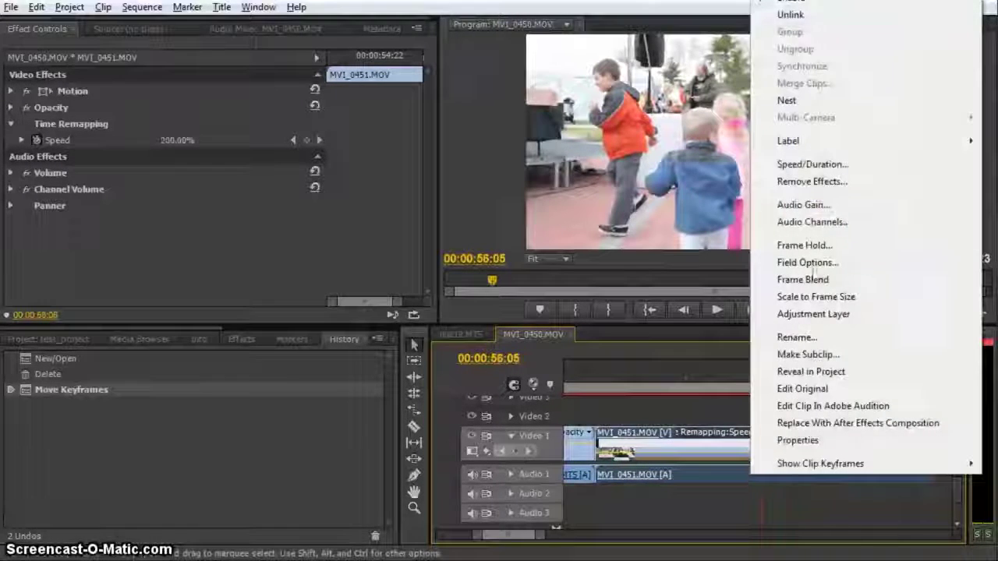
click(790, 15)
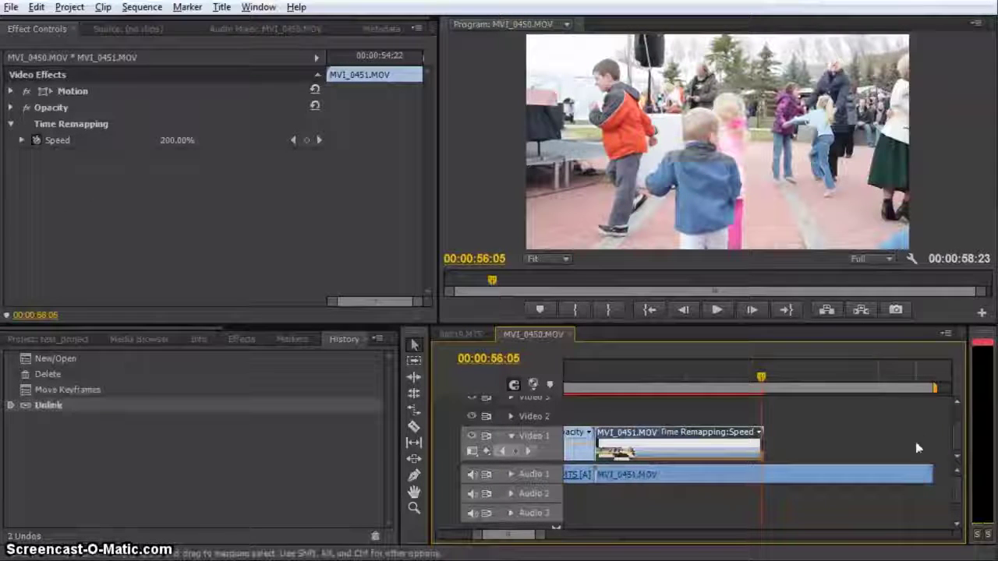
Rate-stretch the unlinked MVI_0451.MOV audio so it ends with the video, then return to the Selection tool.
click(857, 476)
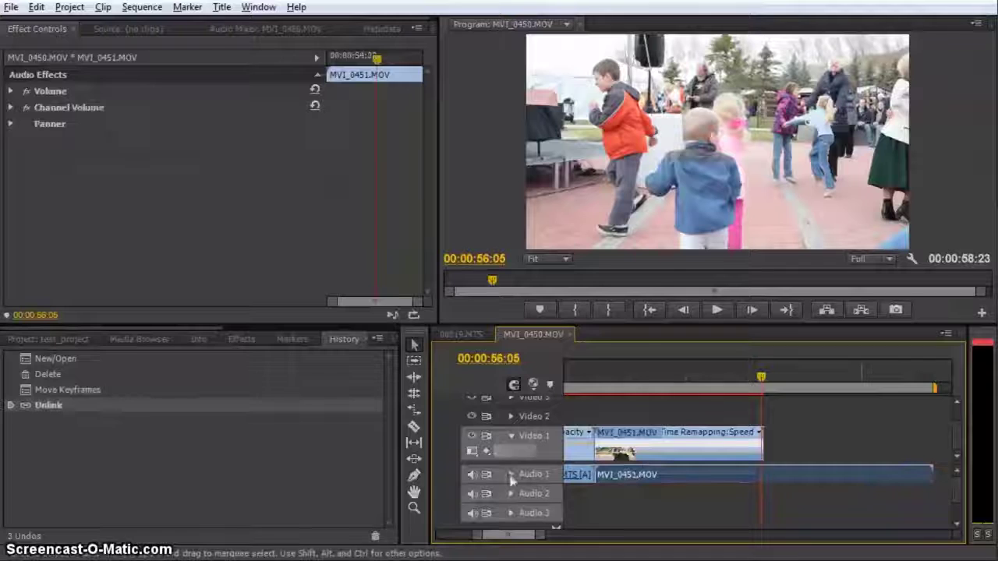
click(413, 412)
drag(925, 476, 761, 476)
click(415, 346)
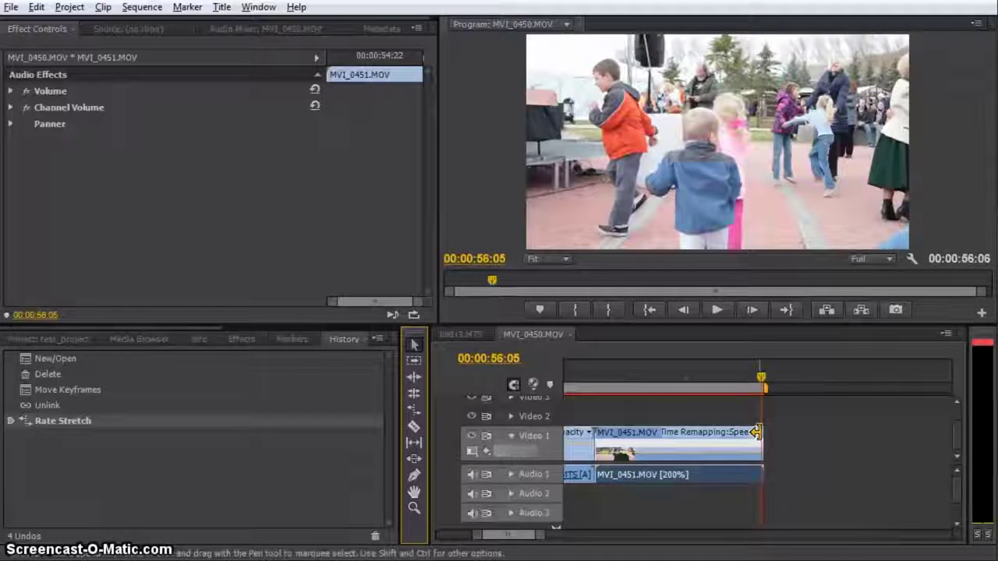
Play back the remapped MVI_0451.MOV video together with its rate-stretched audio.
drag(761, 382, 584, 394)
key(space)
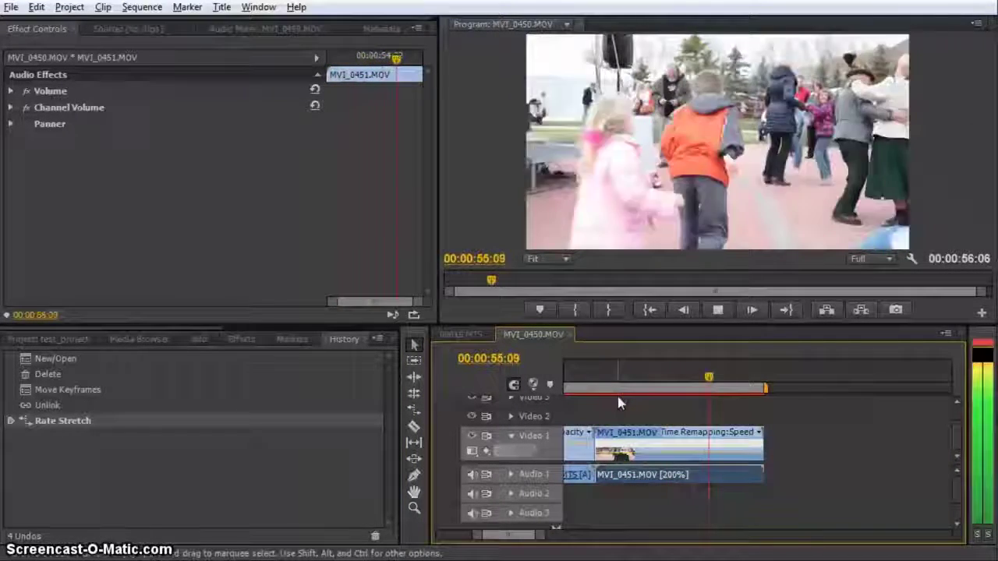
key(space)
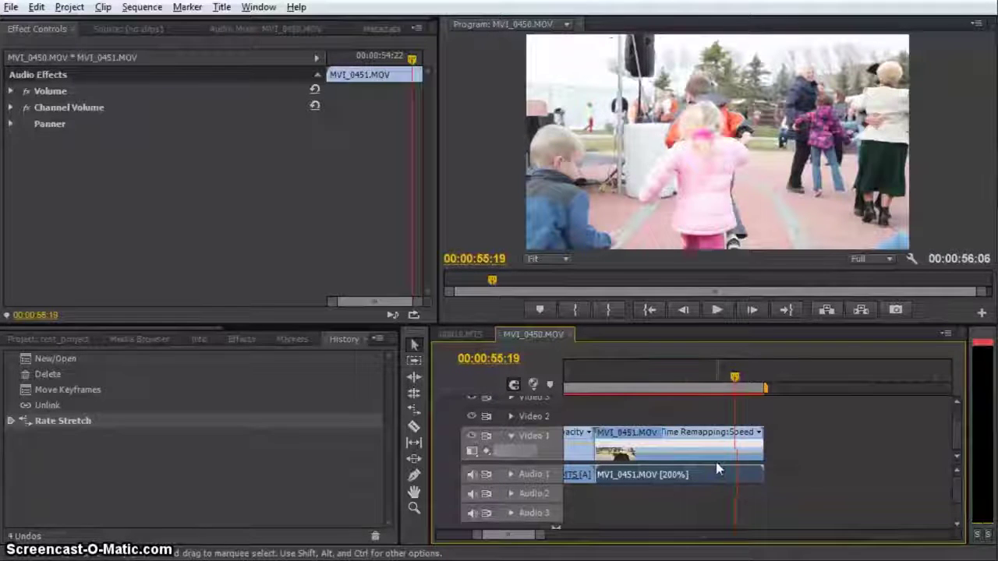
Undo the audio rate stretch, the unlinking and the time remapping speed change on MVI_0451.MOV.
key(ctrl+z)
key(ctrl+z)
key(ctrl+z)
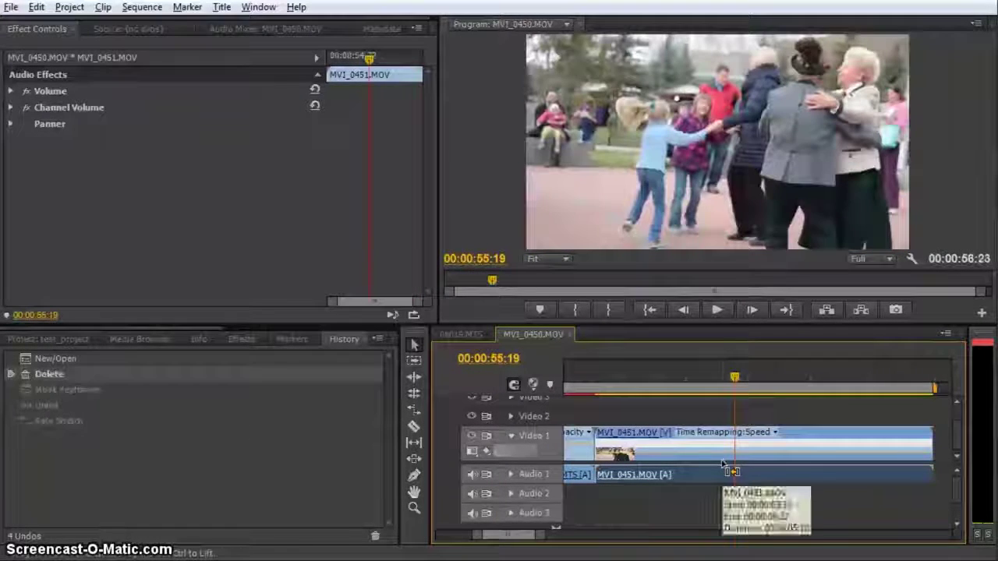
right_click(729, 452)
click(698, 447)
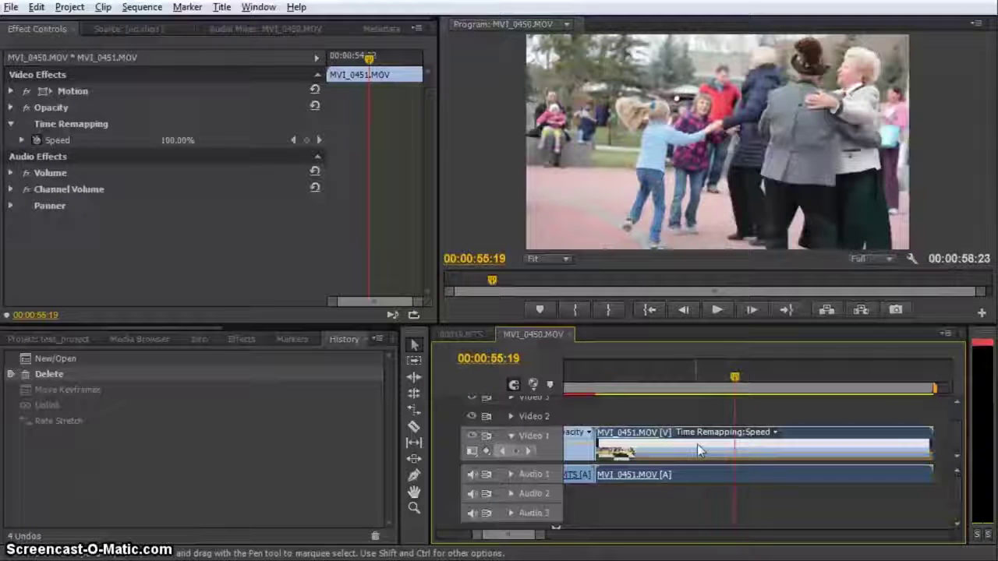
right_click(697, 445)
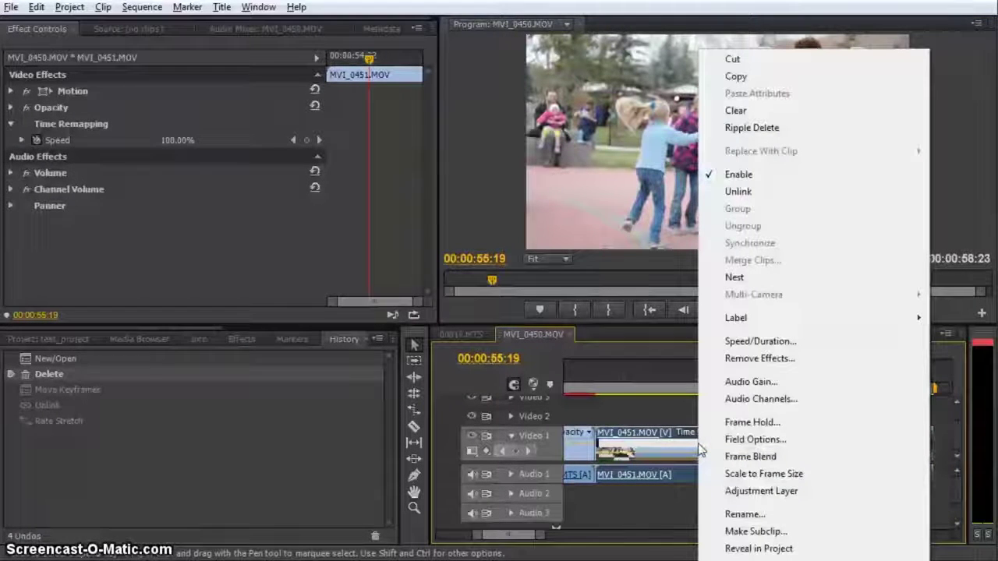
click(800, 351)
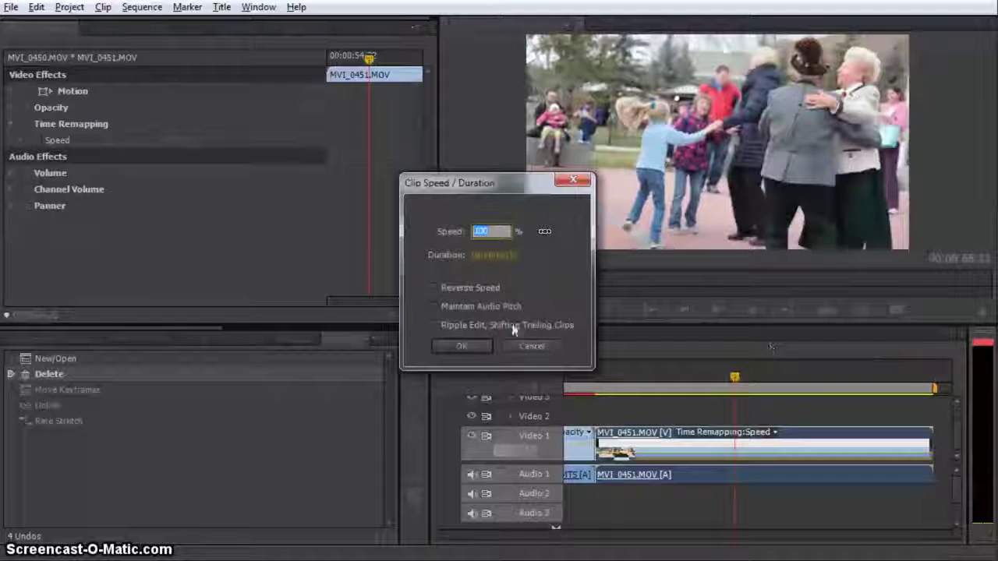
click(527, 347)
Slow MVI_0451.MOV's video to 47% with time remapping and play it back from the clip's start.
drag(718, 441, 725, 476)
drag(680, 389, 597, 398)
key(space)
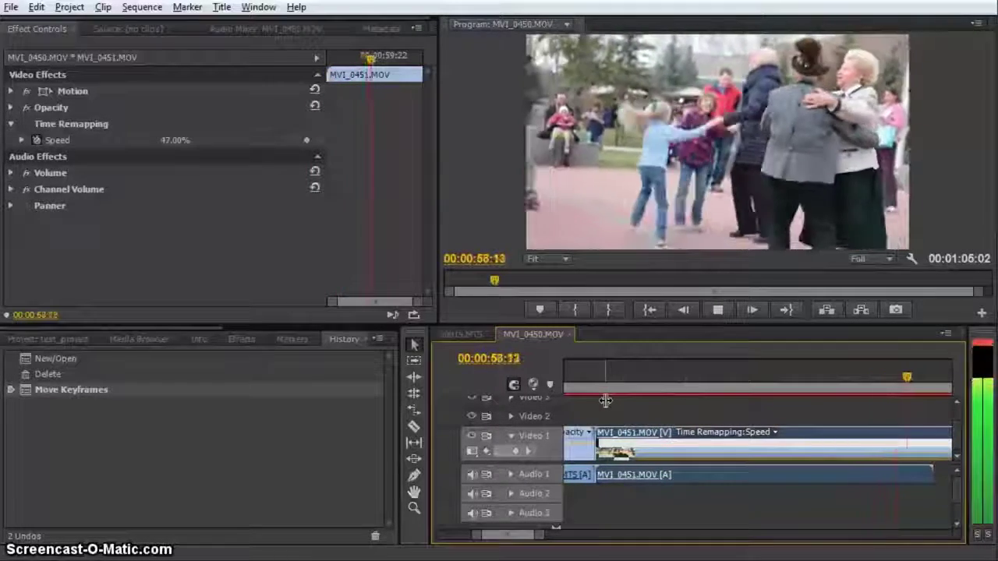
key(space)
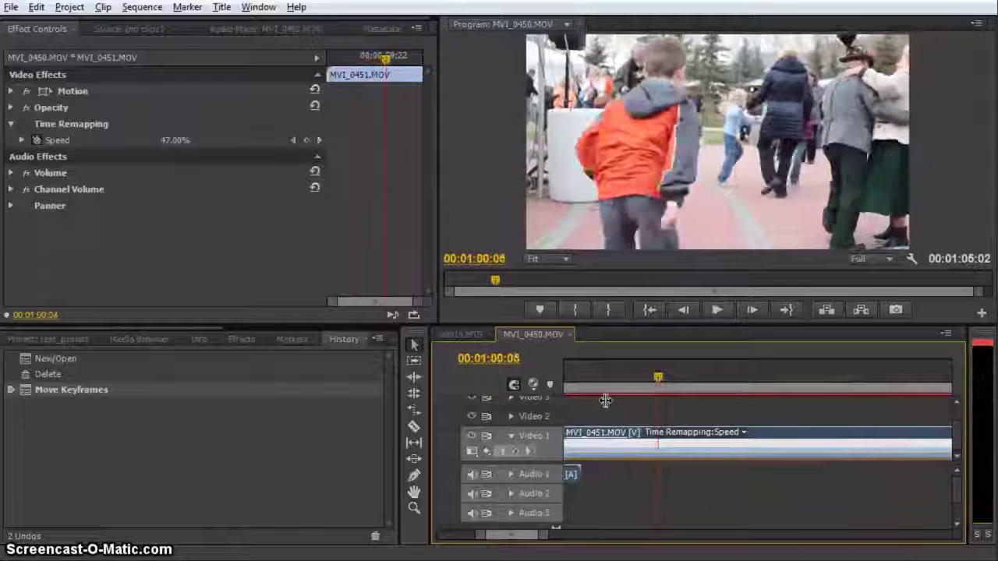
Unlink MVI_0451.MOV's audio from its video and rate-stretch the audio so it ends with the slowed video.
right_click(615, 453)
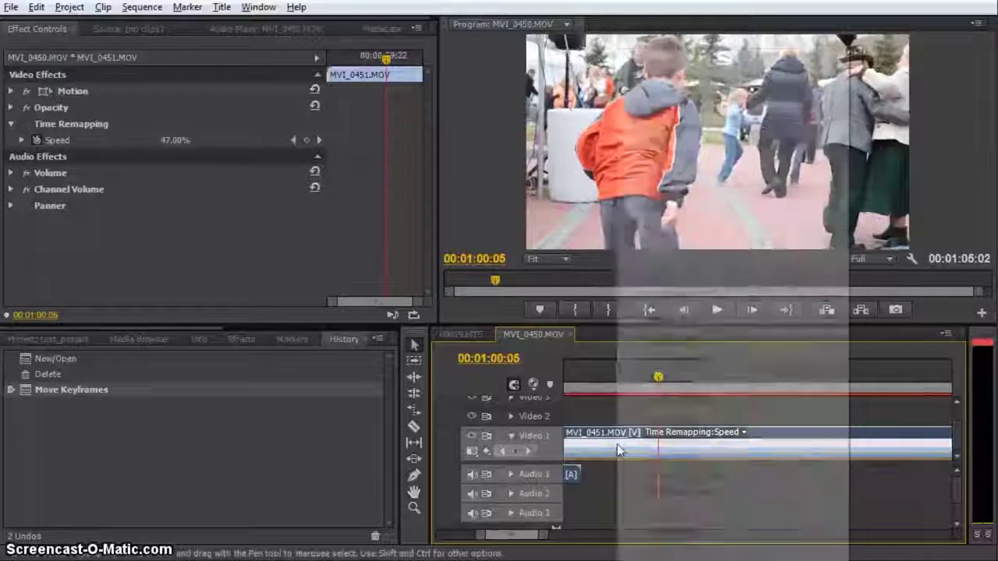
click(661, 197)
click(414, 409)
drag(578, 474, 816, 480)
key(minus)
key(minus)
key(minus)
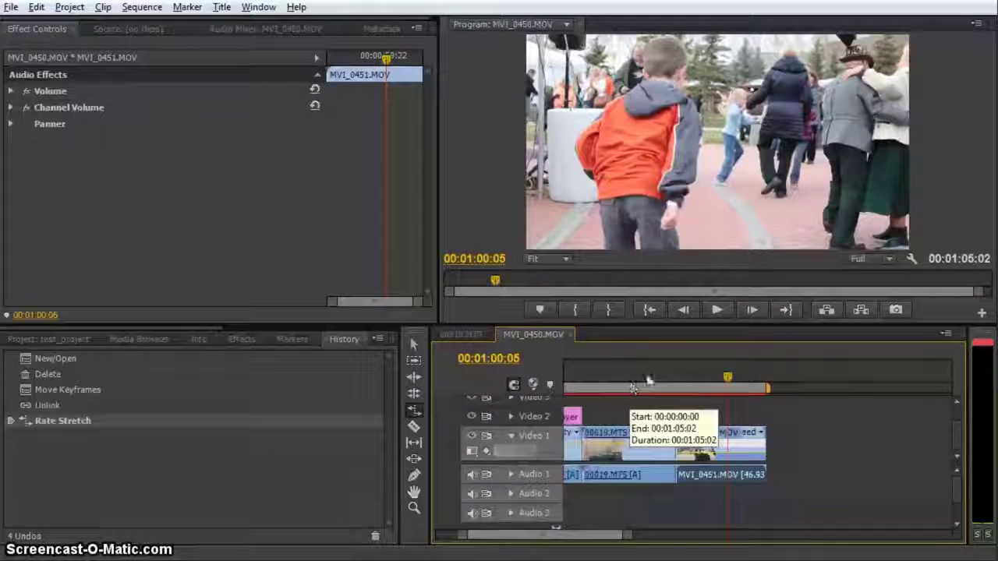
Play back the slowed MVI_0451.MOV video together with its stretched audio.
click(678, 376)
key(space)
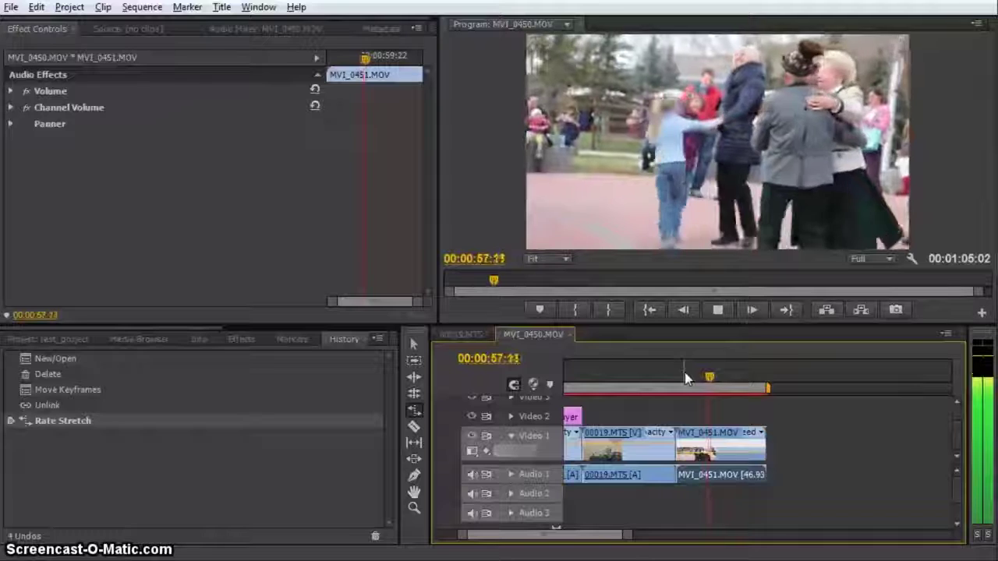
key(space)
Undo the audio rate stretch, the unlinking and the 47% time remapping, and return to the Selection tool.
key(ctrl+z)
key(ctrl+z)
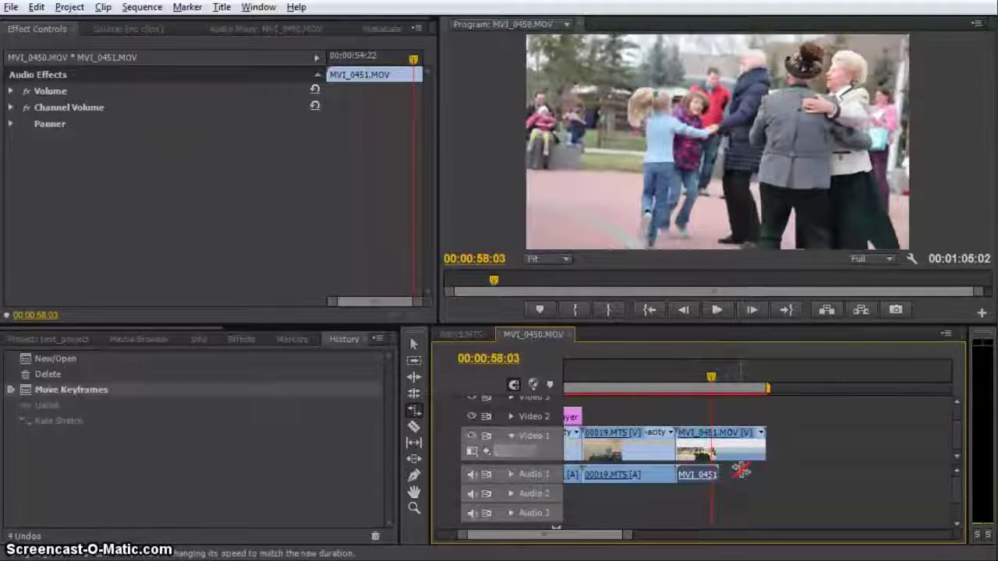
key(ctrl+z)
click(414, 344)
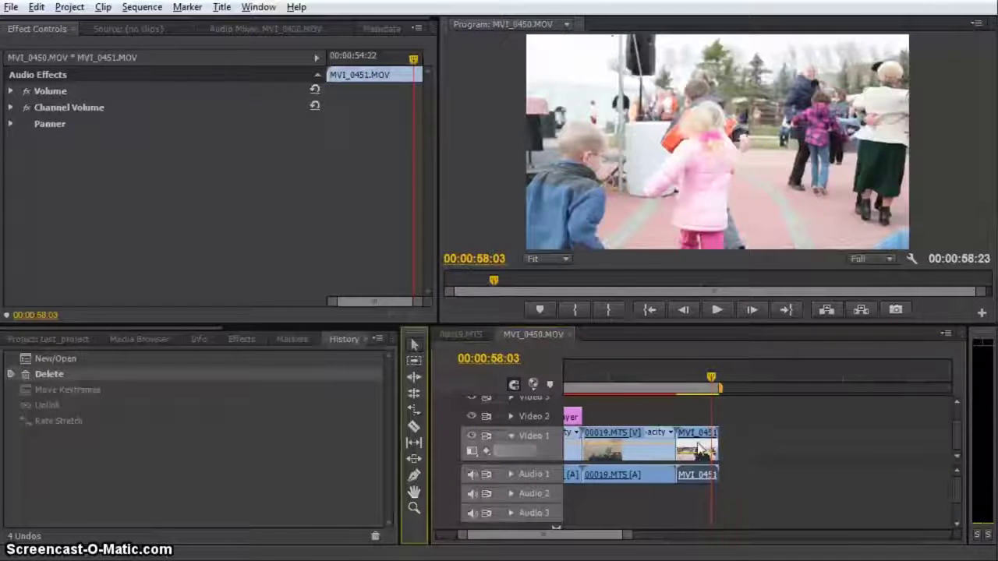
Change MVI_0451.MOV's speed to 50% with Speed/Duration, and undo the change.
right_click(699, 450)
click(759, 344)
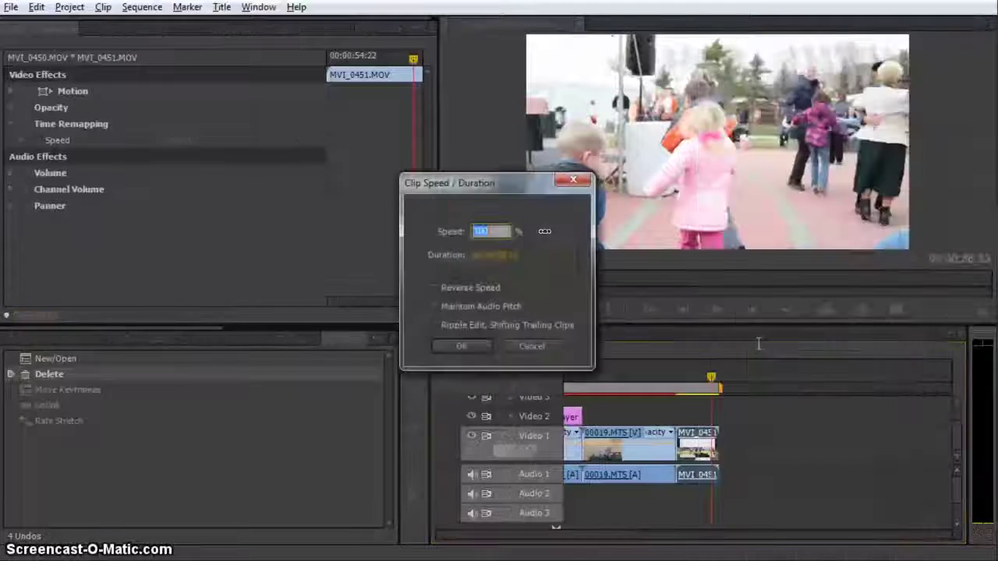
text(50)
key(Return)
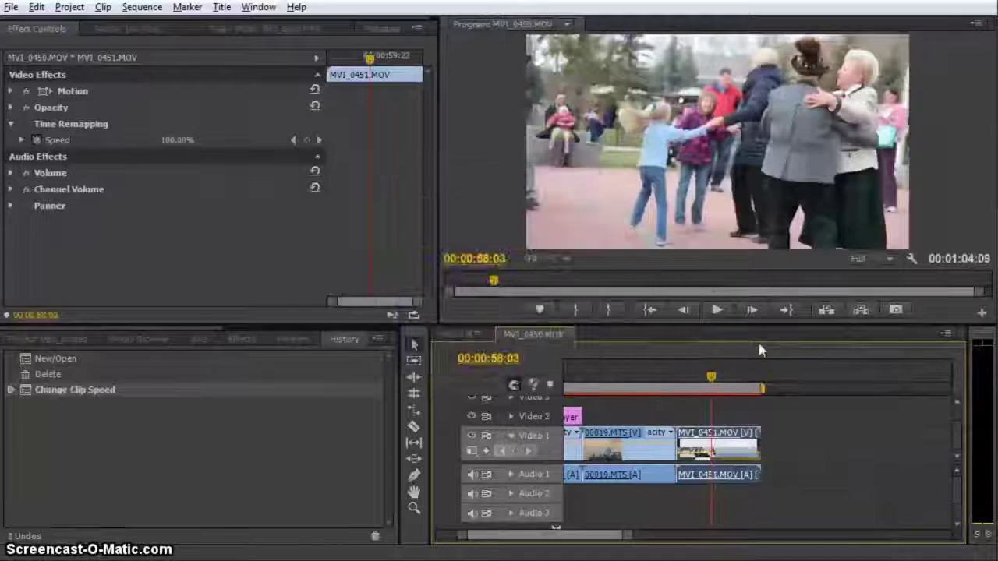
key(ctrl+z)
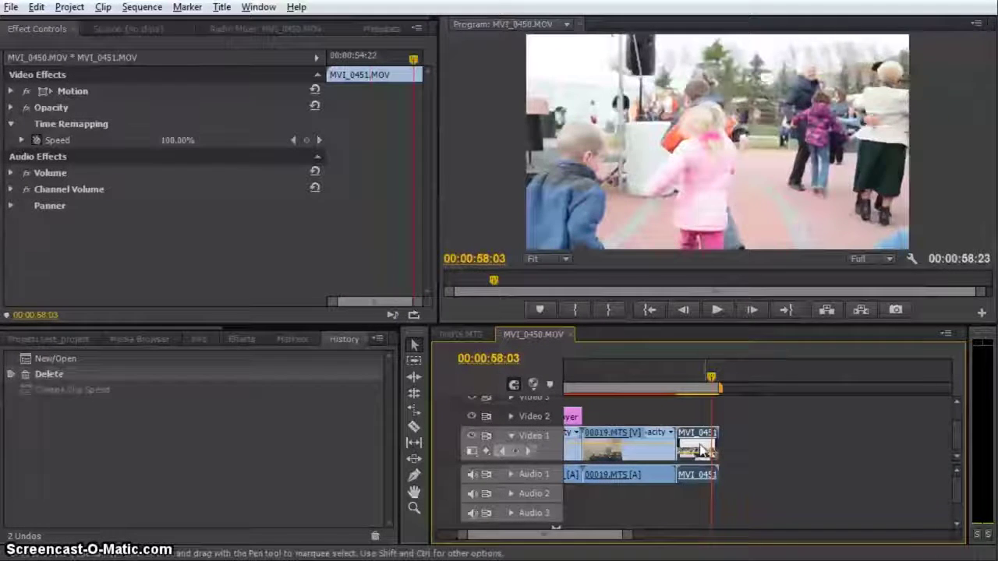
Set MVI_0451.MOV's speed to 60% with Speed/Duration and enable Maintain Audio Pitch.
right_click(716, 450)
click(758, 341)
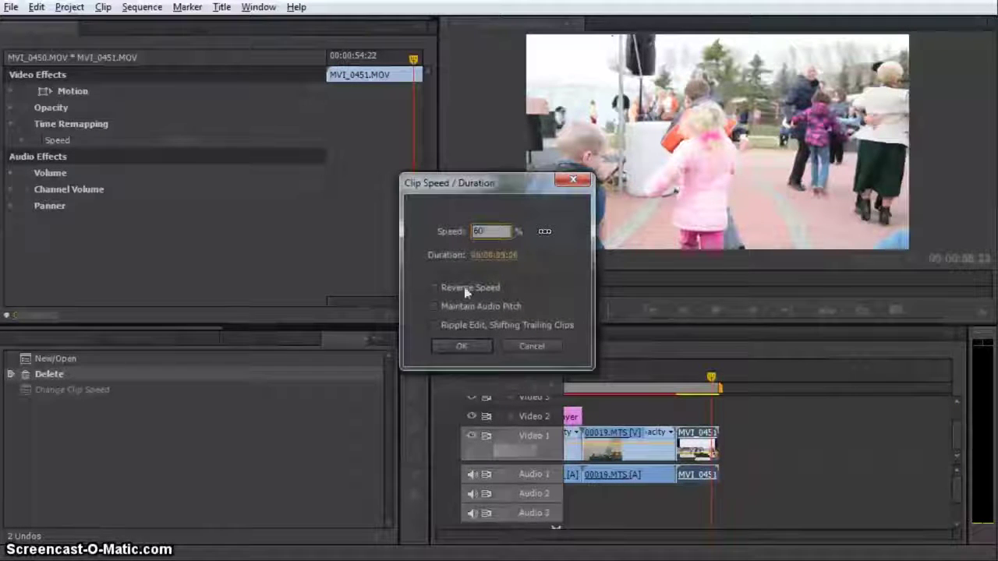
text(60)
click(435, 306)
click(461, 347)
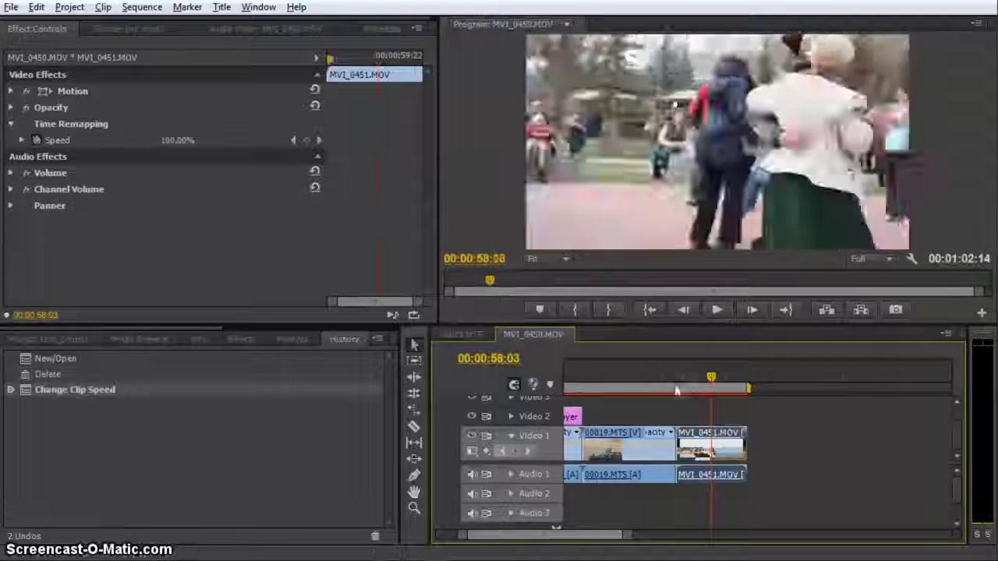
Play back the pitch-maintained MVI_0451.MOV from its start and save the project.
click(673, 385)
key(space)
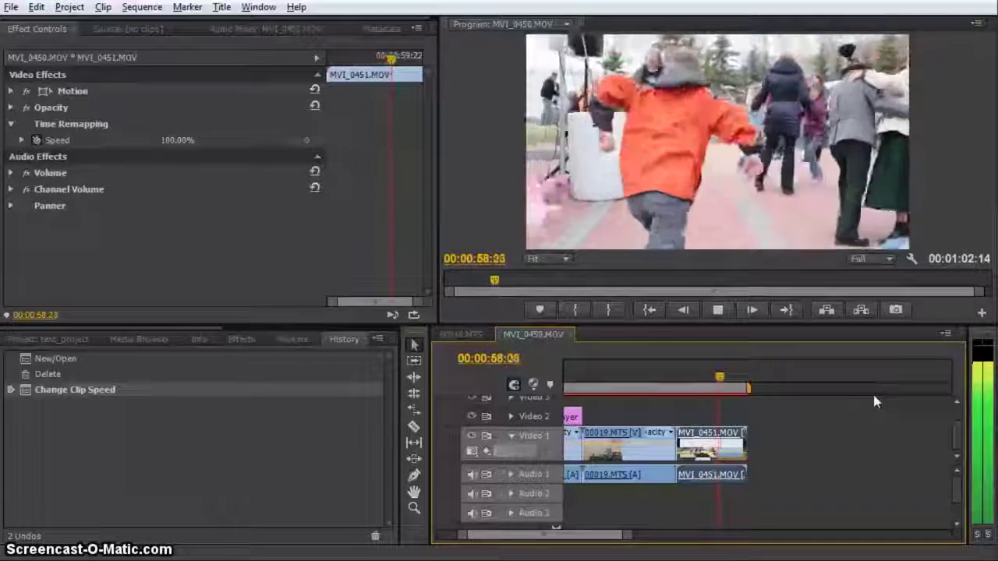
key(space)
key(ctrl+s)
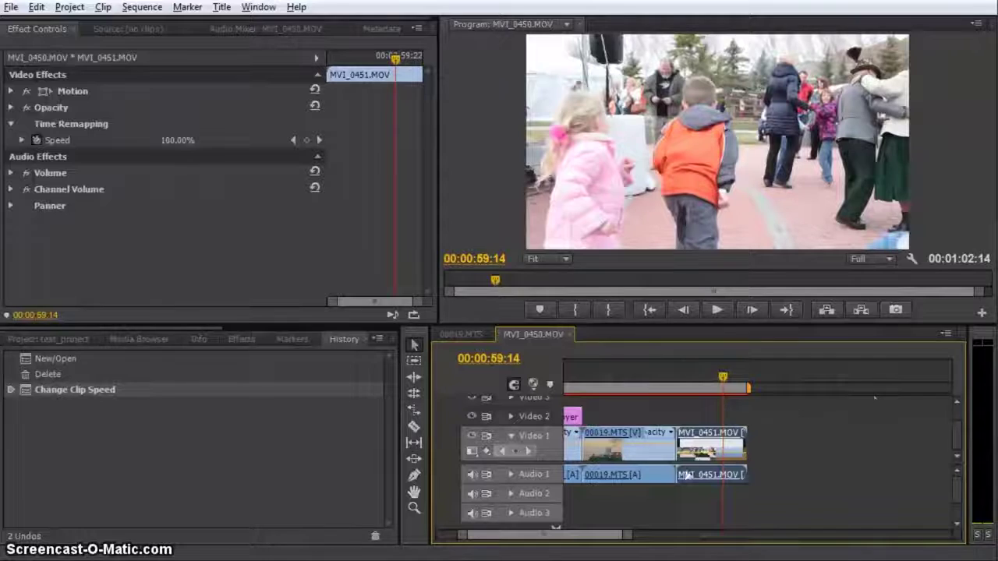
Set MVI_0451.MOV's speed to 40% with Speed/Duration, keeping Maintain Audio Pitch enabled.
right_click(709, 451)
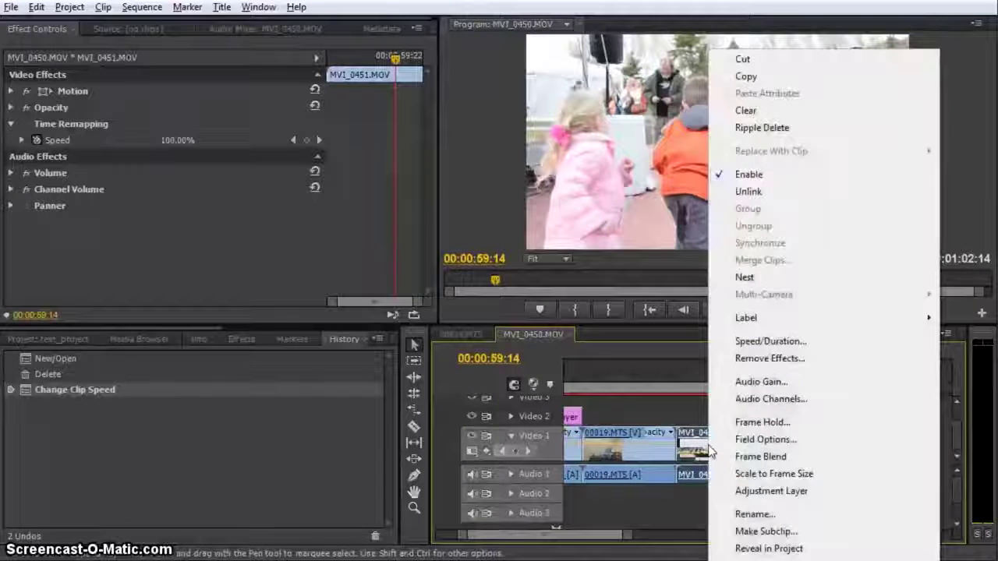
click(771, 341)
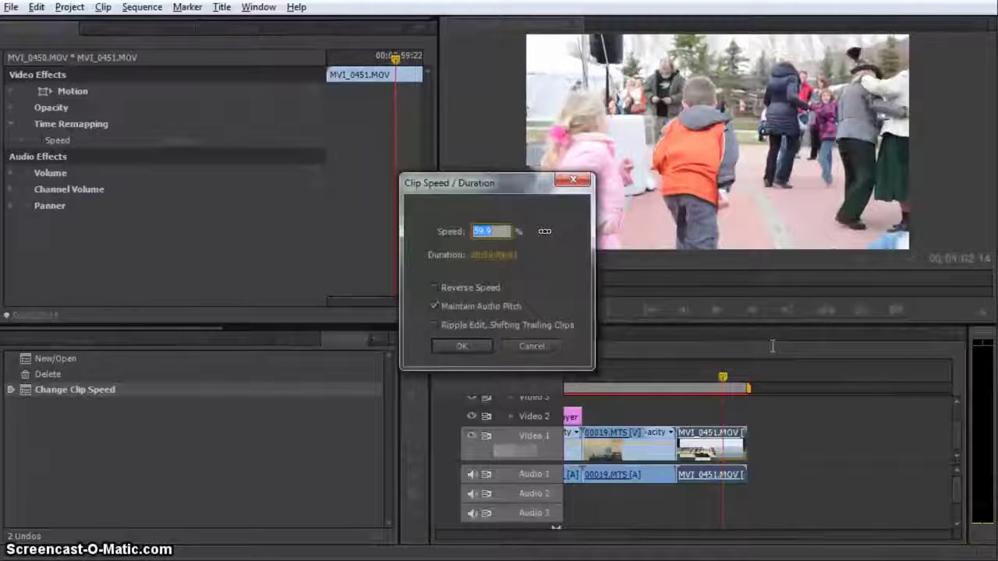
text(40)
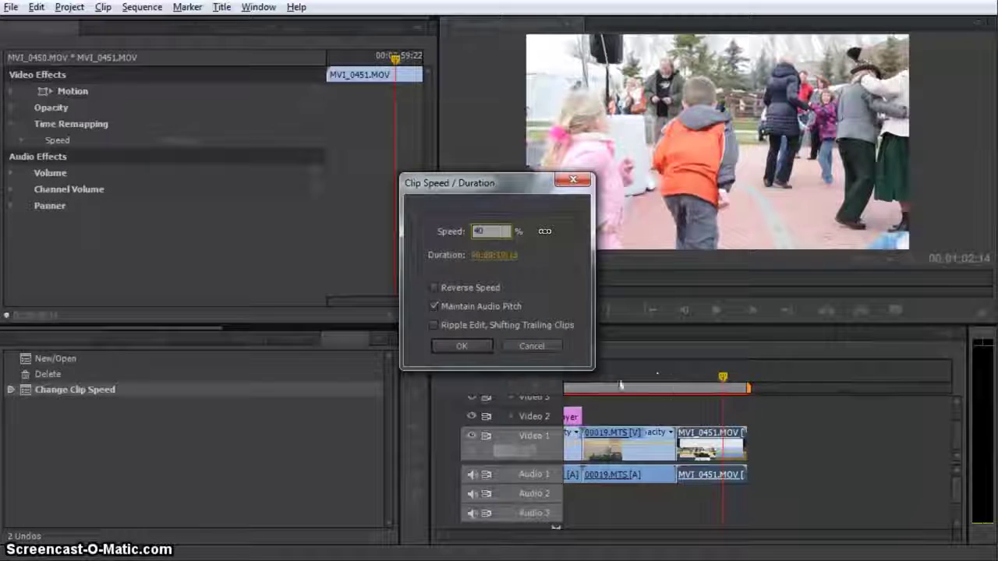
click(476, 348)
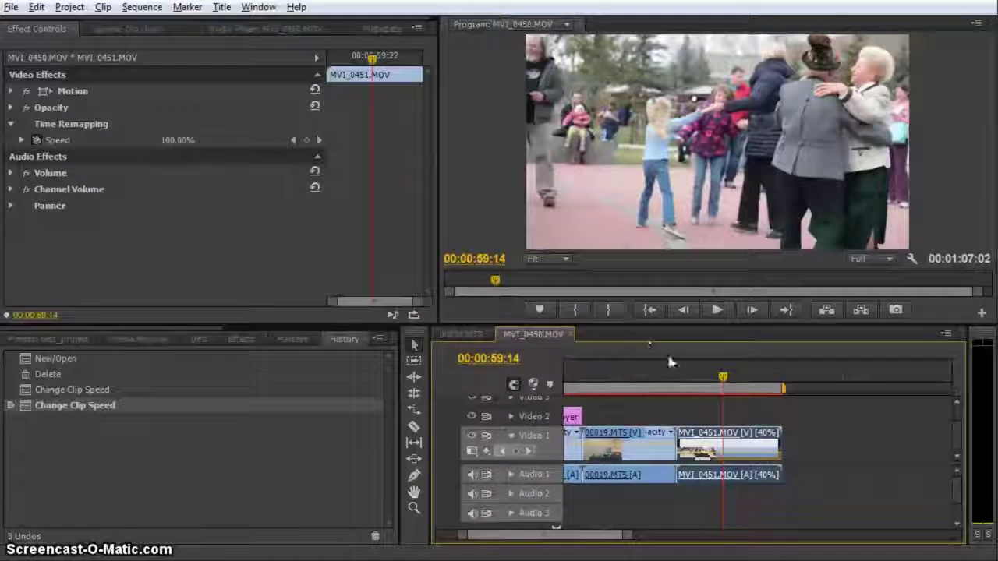
Play back MVI_0451.MOV at 40% speed from its start at 00:00:53:20.
click(679, 386)
click(658, 230)
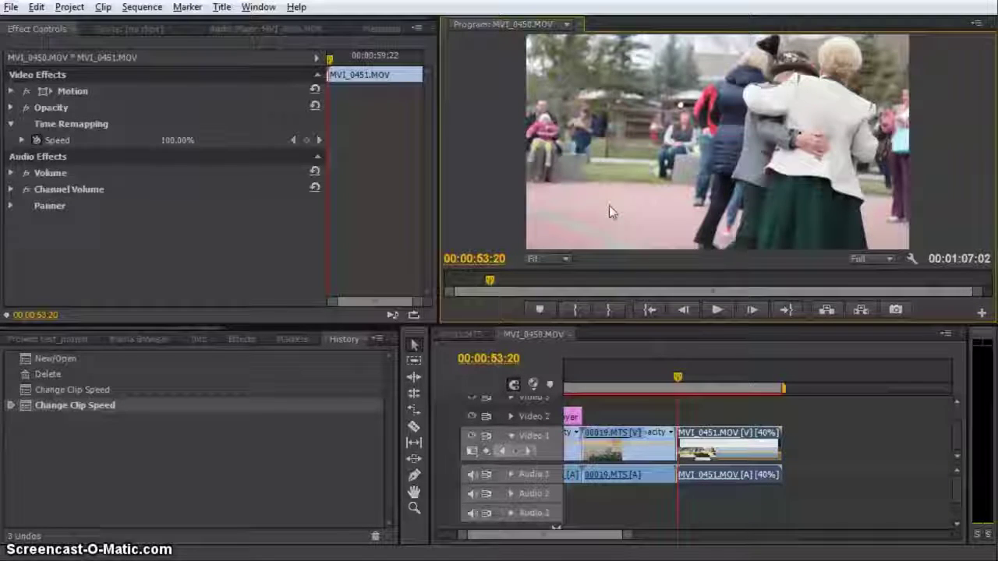
key(Return)
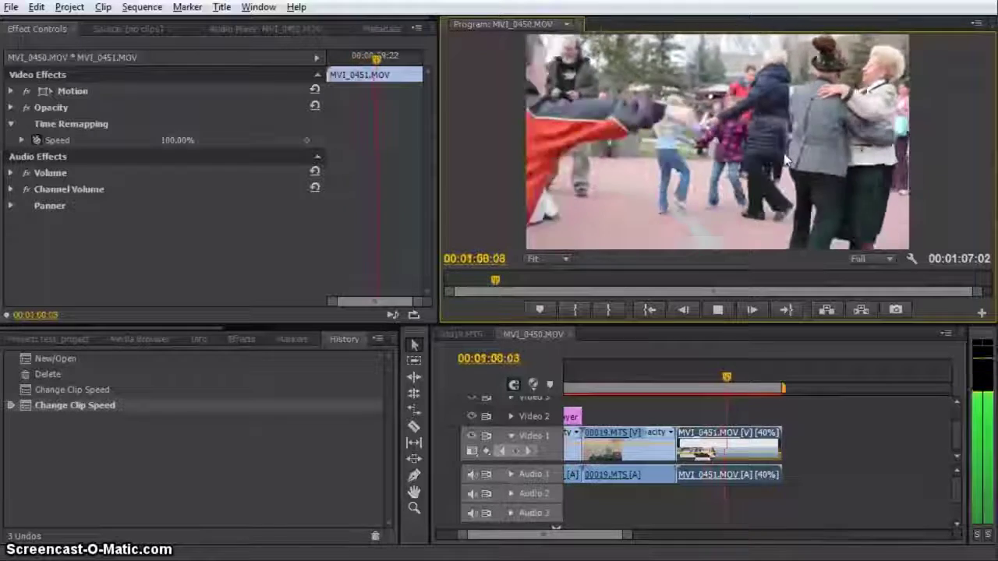
key(space)
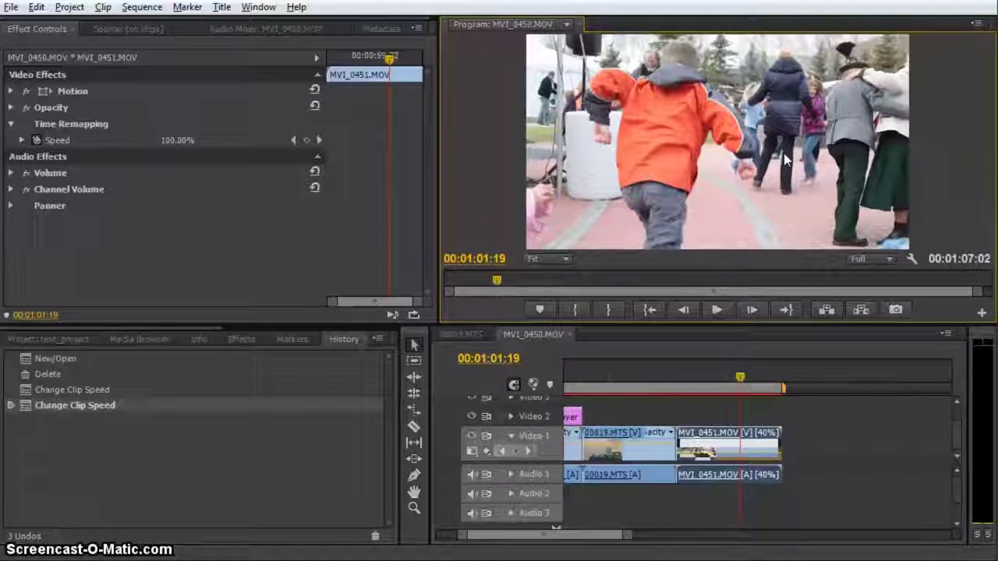
Send MVI_0451.MOV from Premiere Pro to After Effects as a linked composition.
right_click(712, 454)
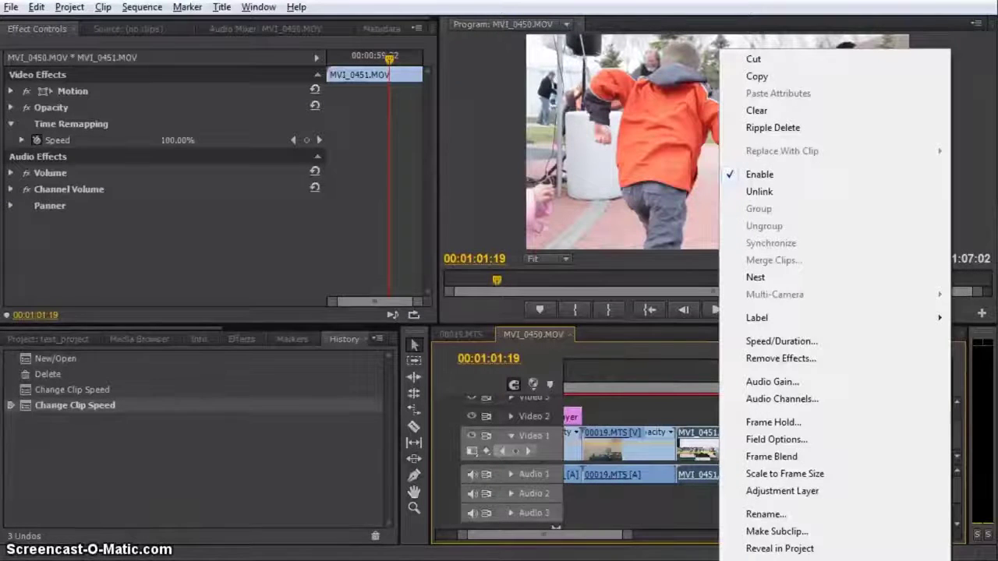
key(Escape)
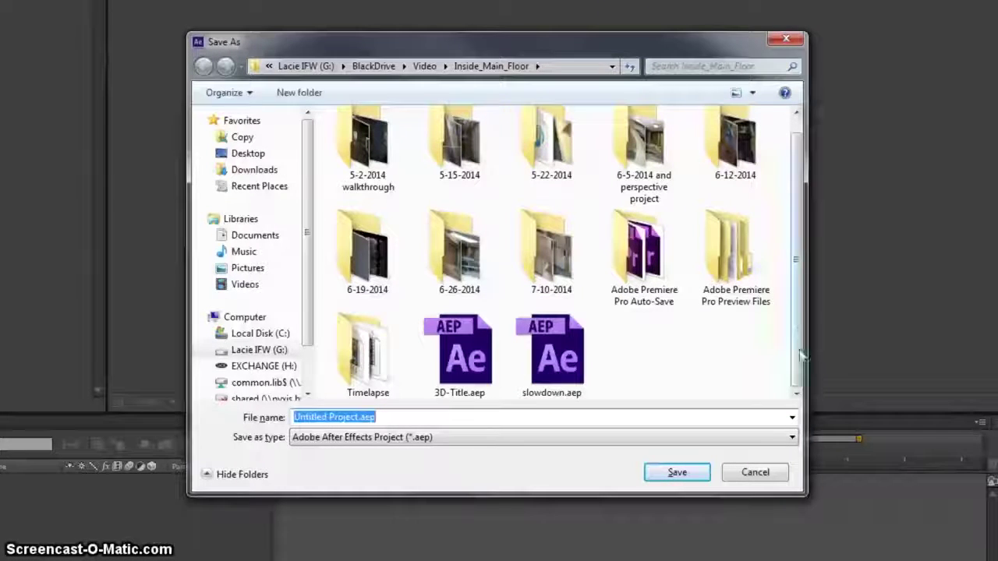
Try to save the After Effects project as slowdown.aep in the Inside_Main_Floor folder, declining to replace the existing file.
click(563, 359)
click(467, 359)
click(549, 355)
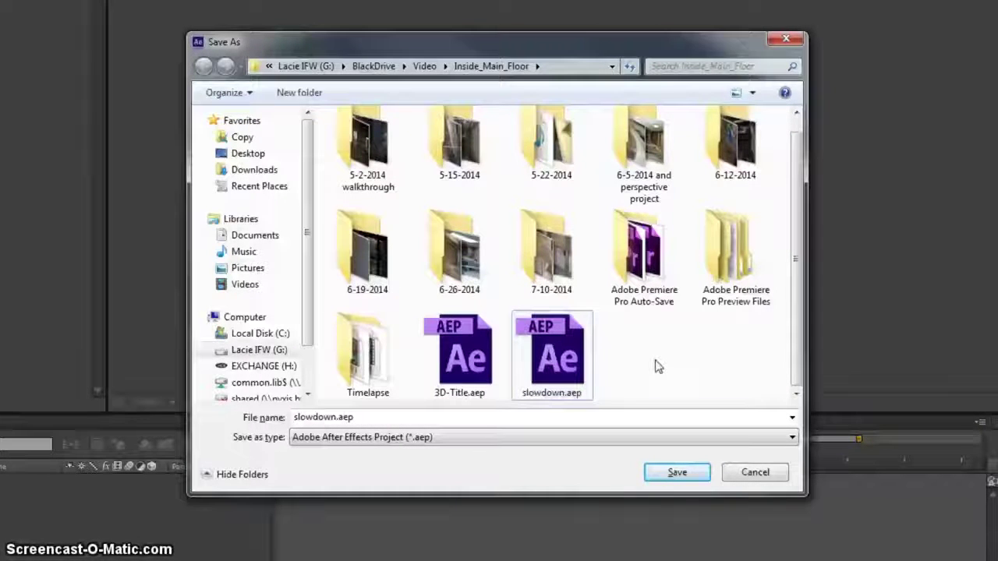
click(697, 473)
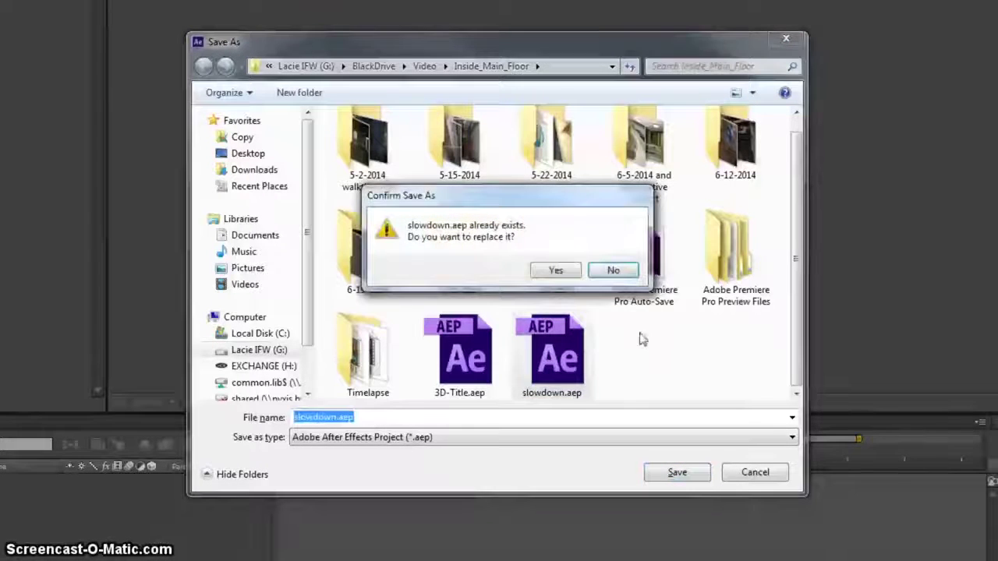
click(627, 269)
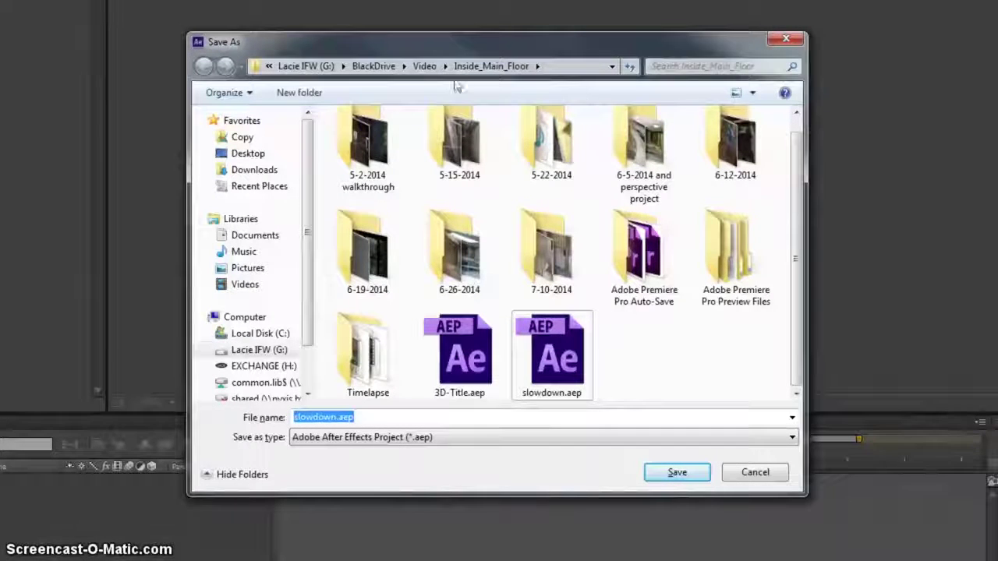
Save the After Effects project as practice in the footage folder on the Desktop.
click(244, 153)
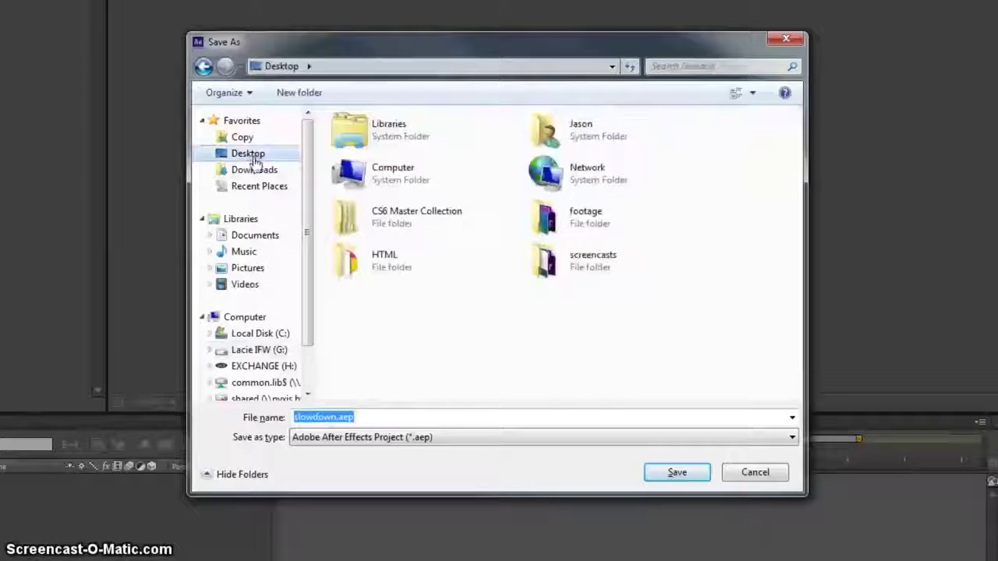
double_click(597, 216)
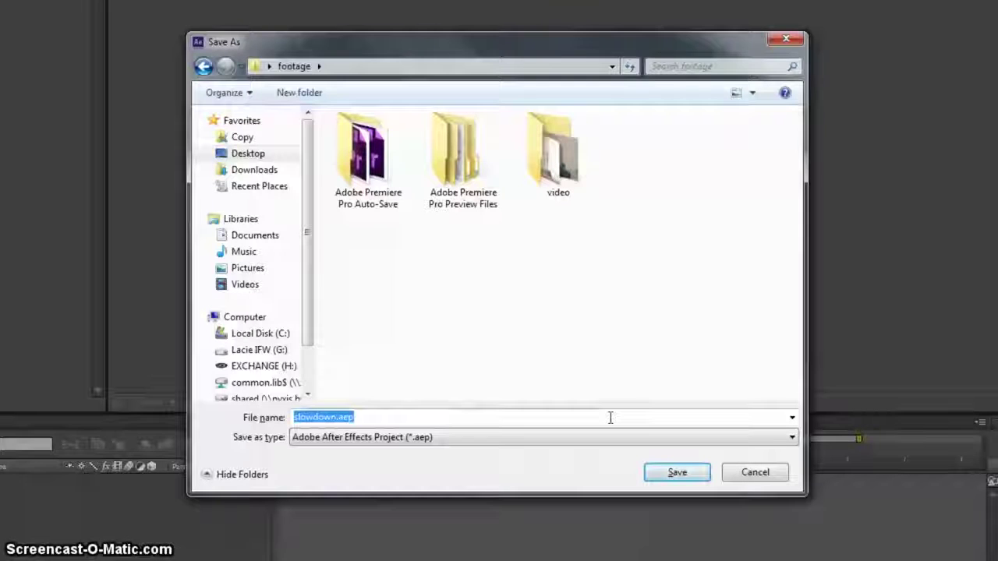
text(practice)
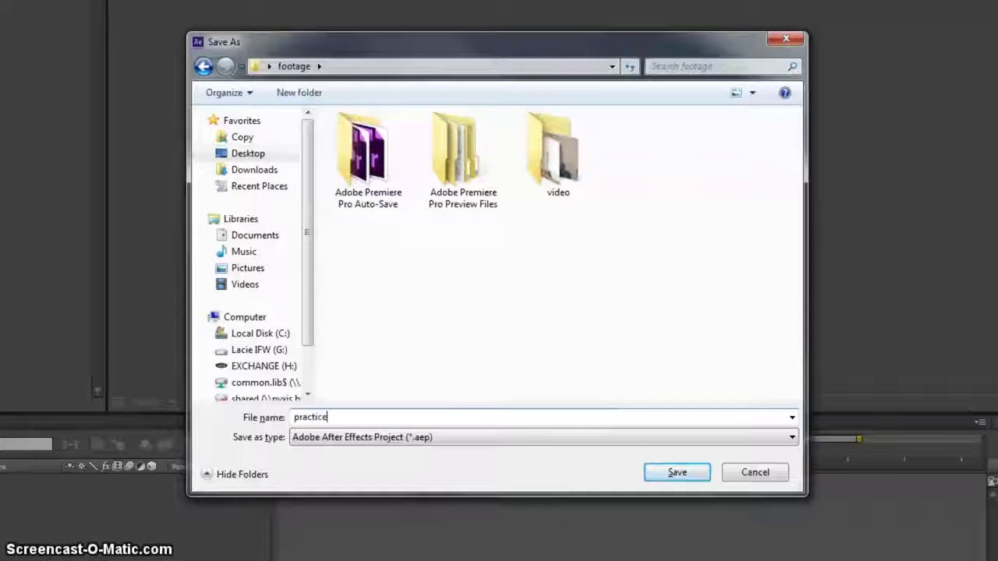
click(693, 473)
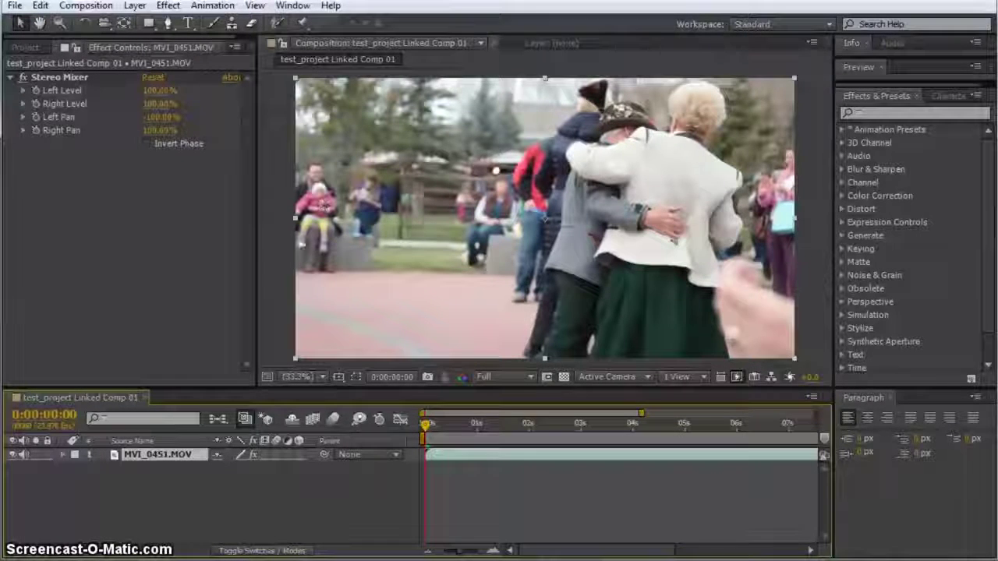
click(93, 227)
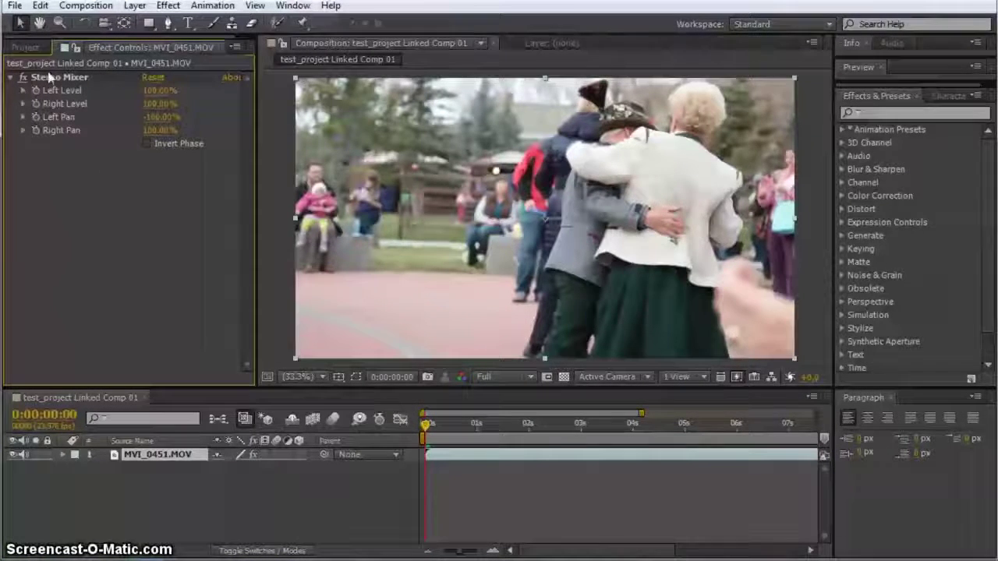
click(95, 398)
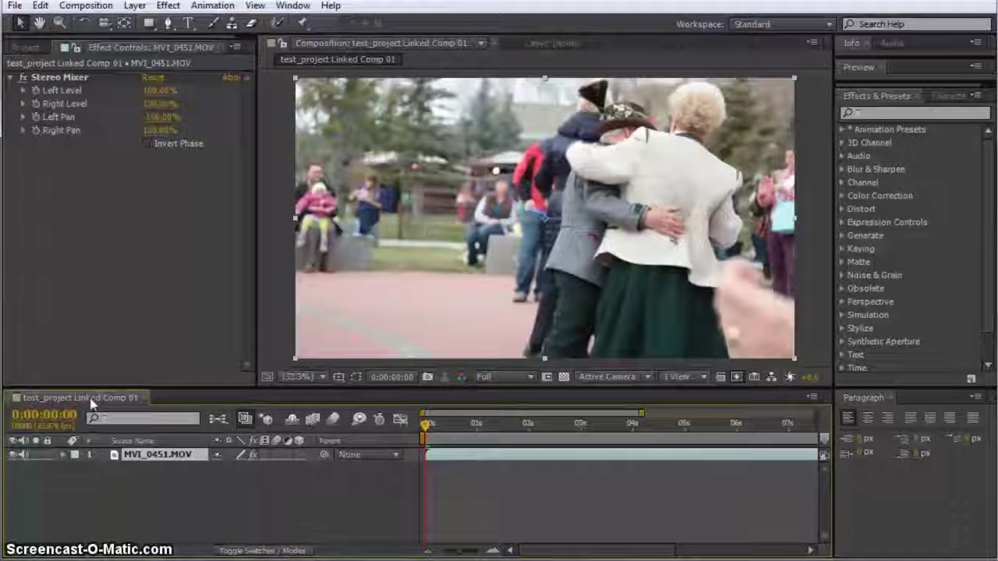
Inspect the MVI_0451.MOV footage and the linked composition among the project items, and select the composition's MVI_0451.MOV layer.
click(29, 51)
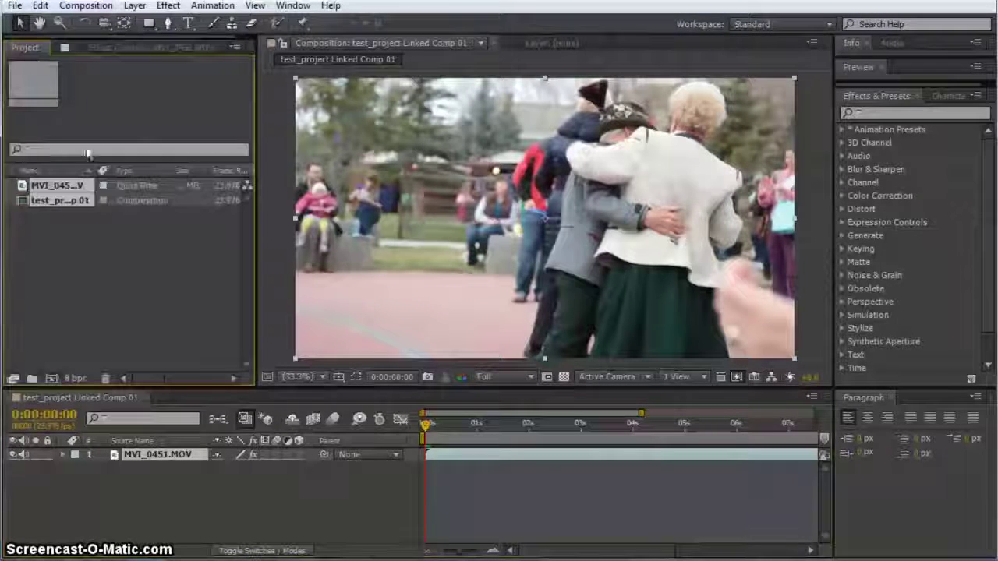
click(61, 187)
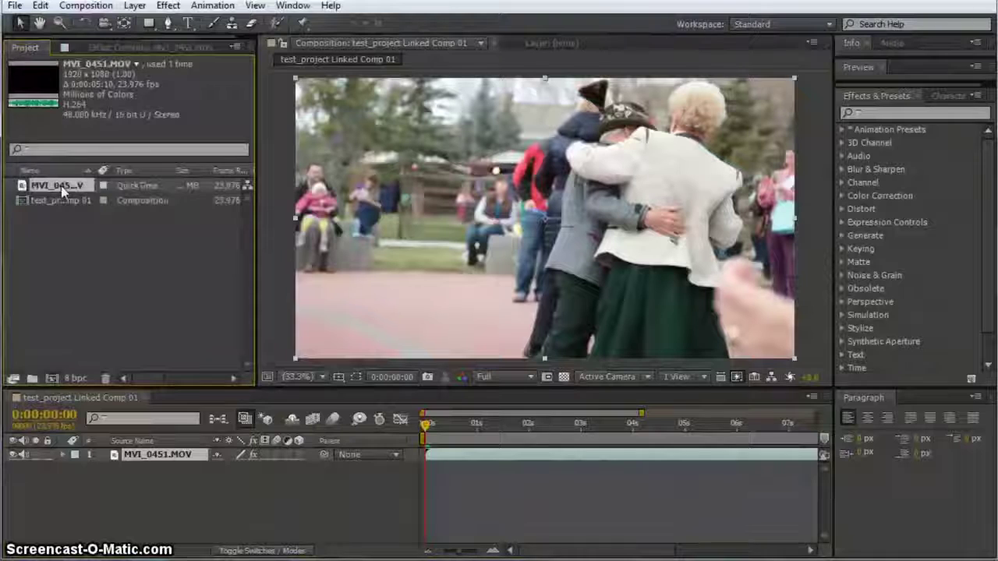
click(55, 201)
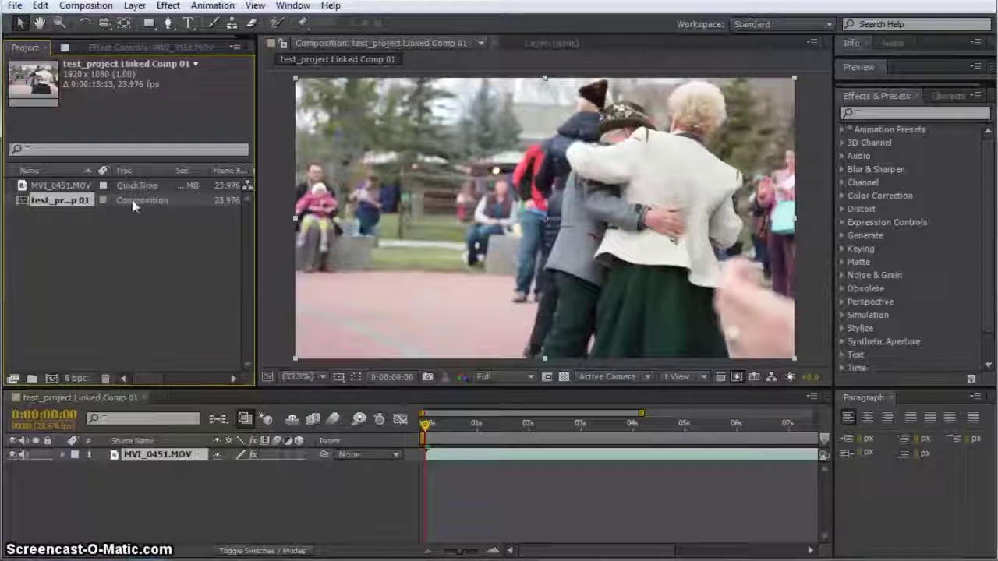
click(84, 479)
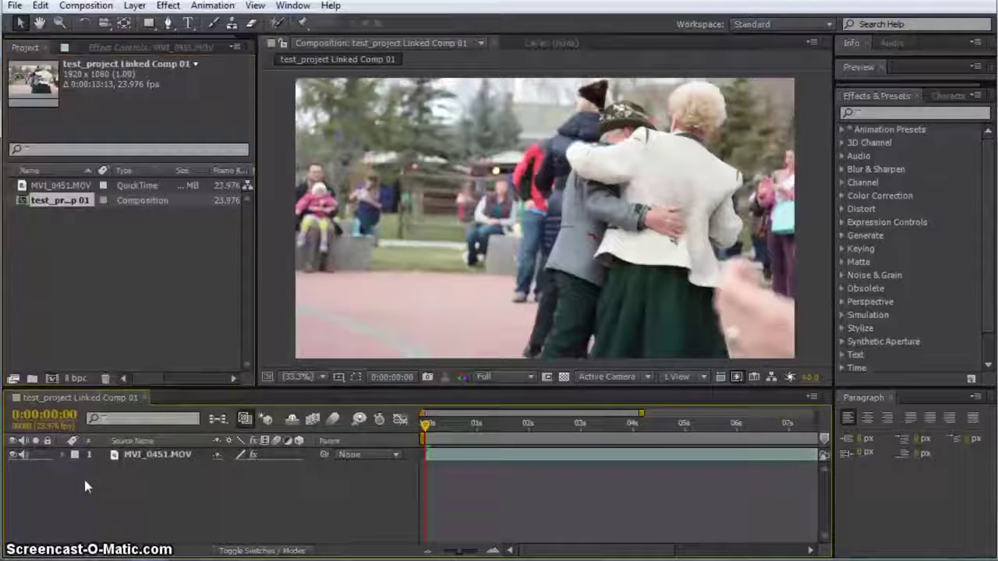
click(141, 456)
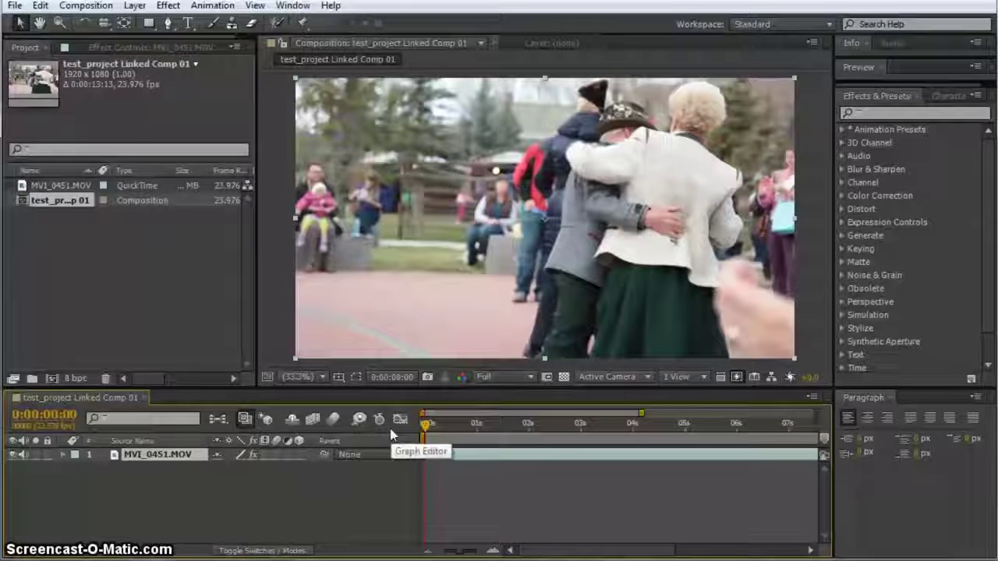
Preview the slowed MVI_0451.MOV layer in the linked composition from 0:00:00:00.
key(space)
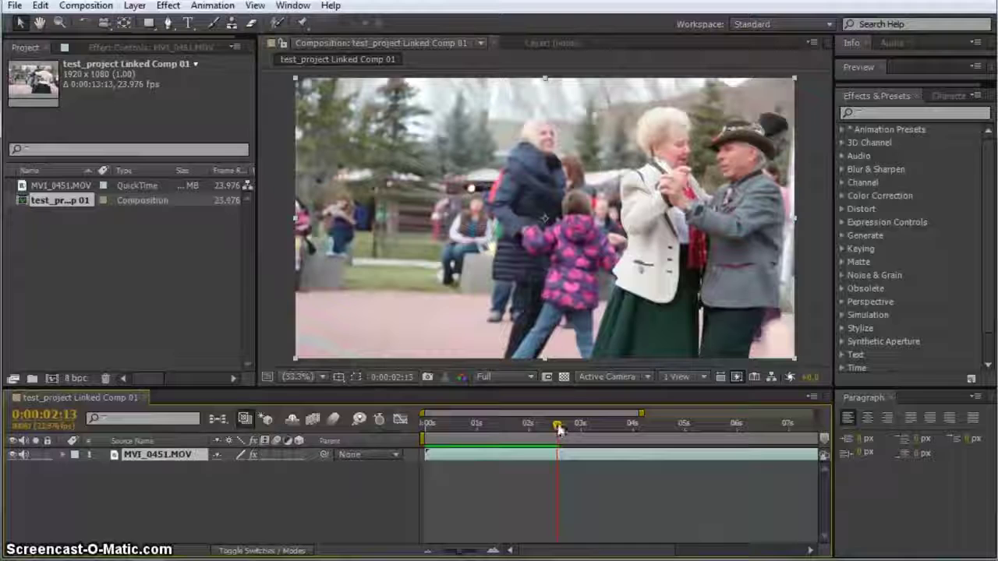
key(Home)
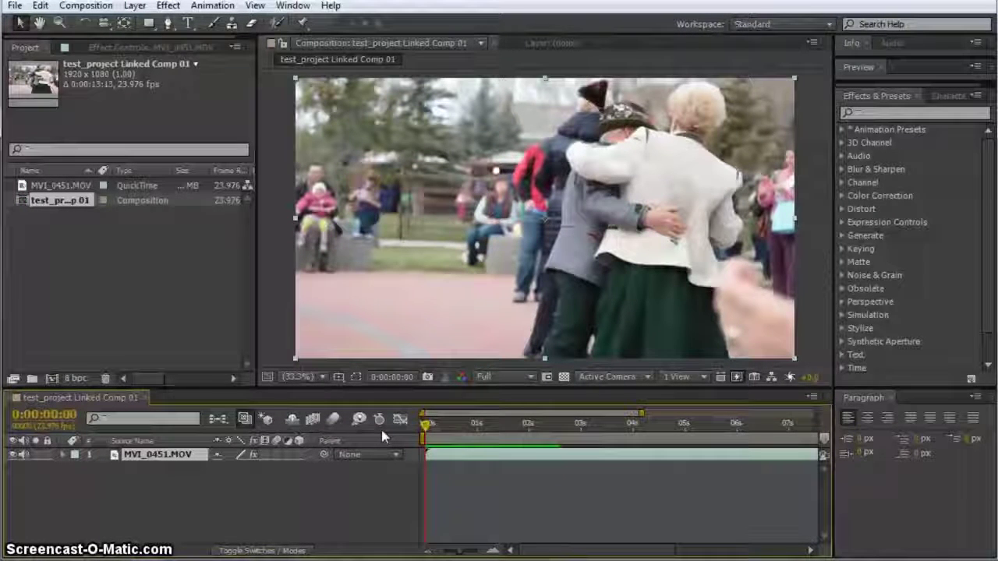
key(space)
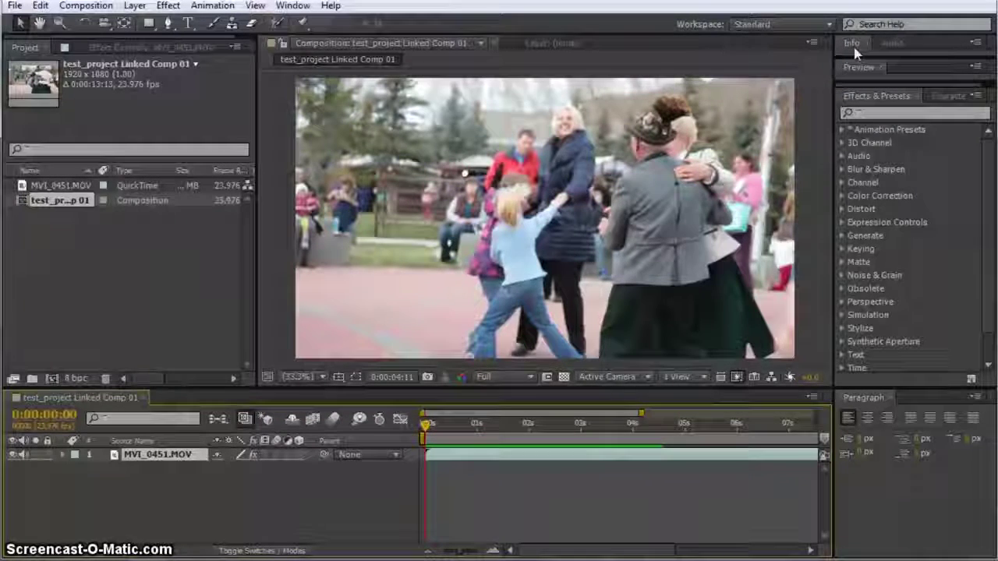
key(space)
key(space)
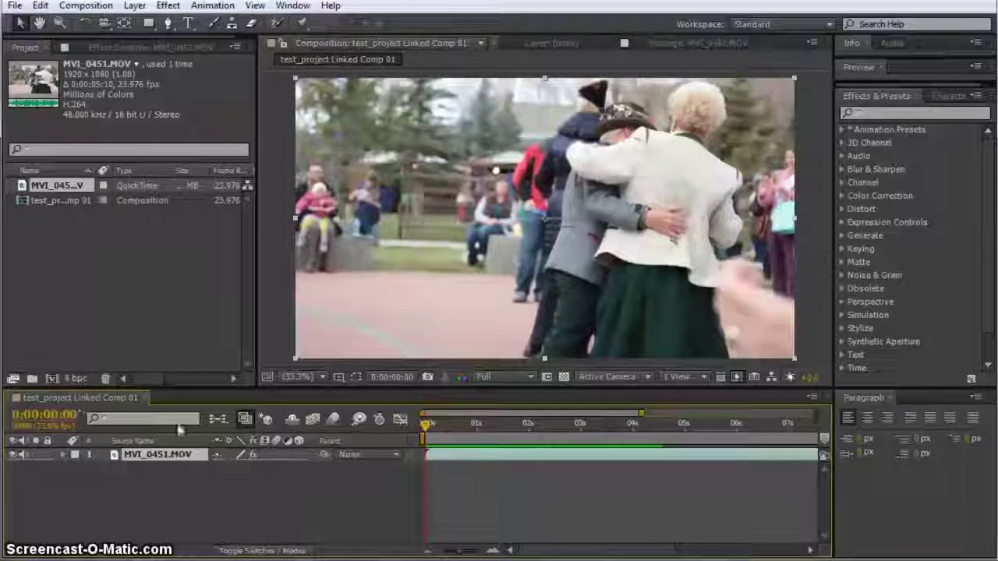
Apply Pixel Motion frame blending to the MVI_0451.MOV layer, enable frame blending for the composition, and save the project.
click(264, 454)
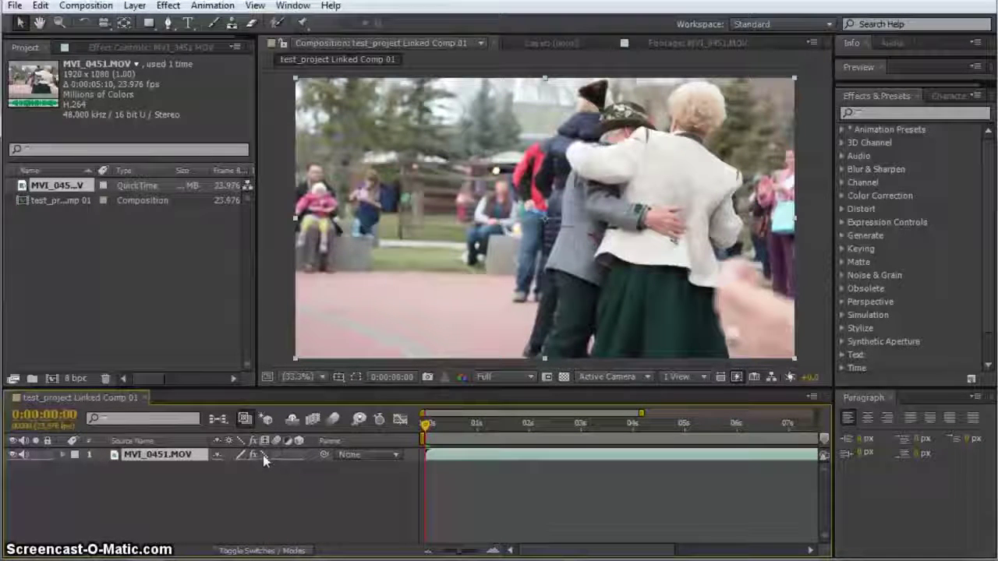
click(264, 456)
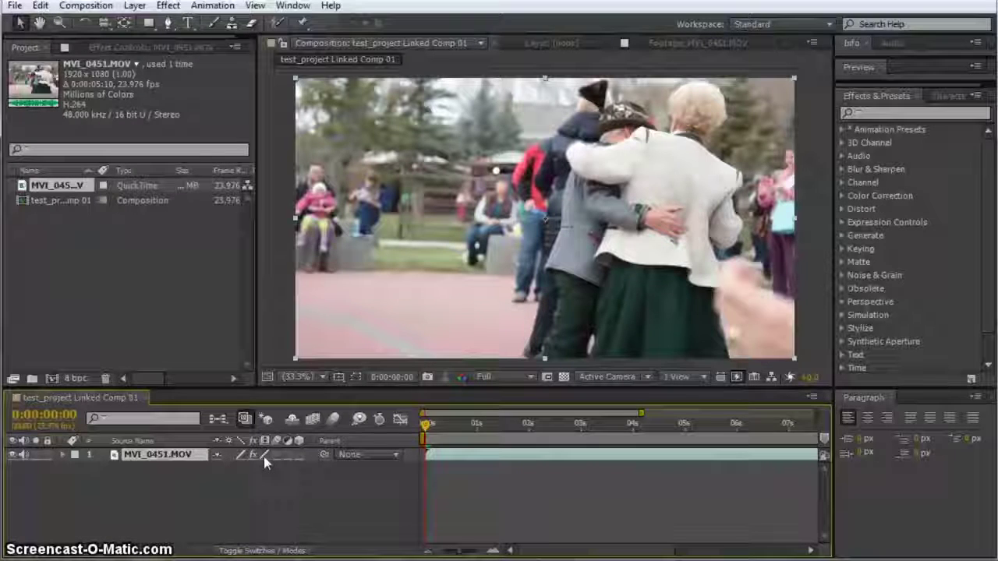
click(315, 419)
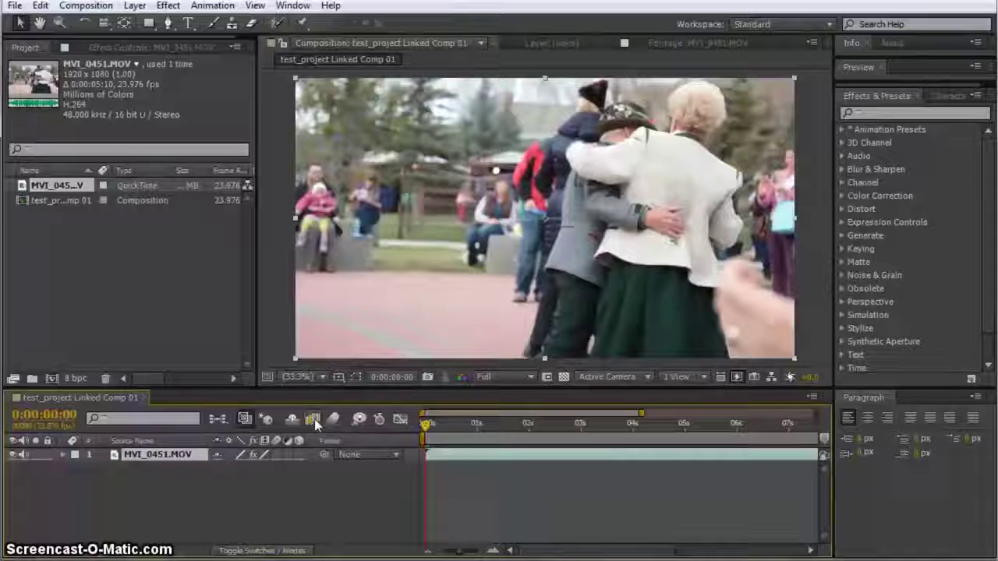
click(312, 419)
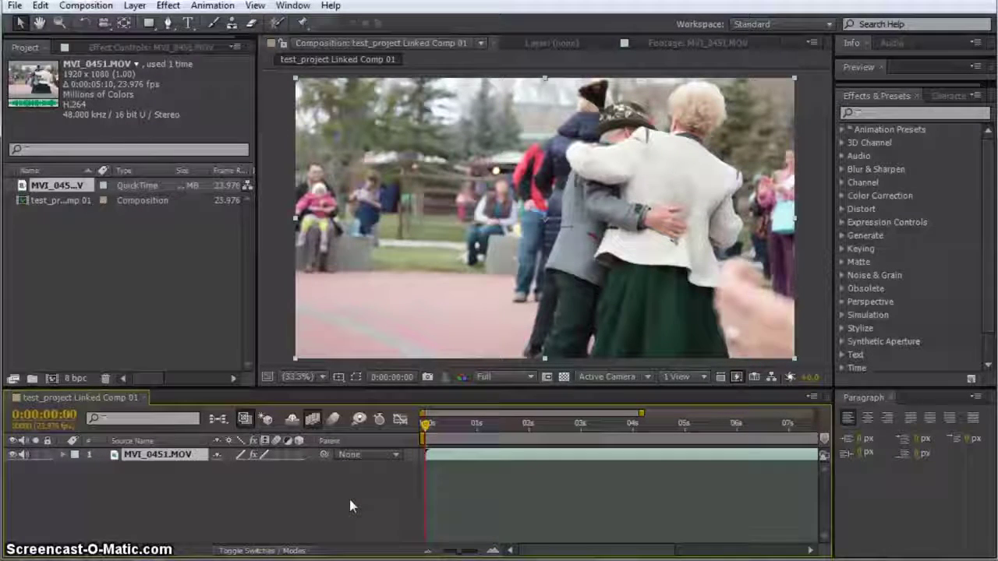
key(ctrl+s)
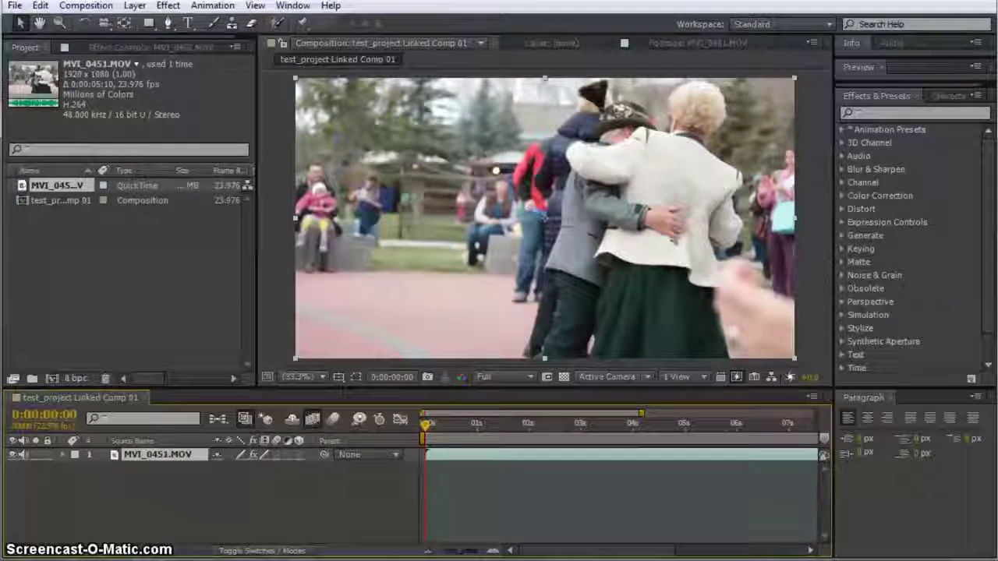
Switch to Premiere Pro, save the project, and play back the linked composition clip from its start.
key(alt+Tab)
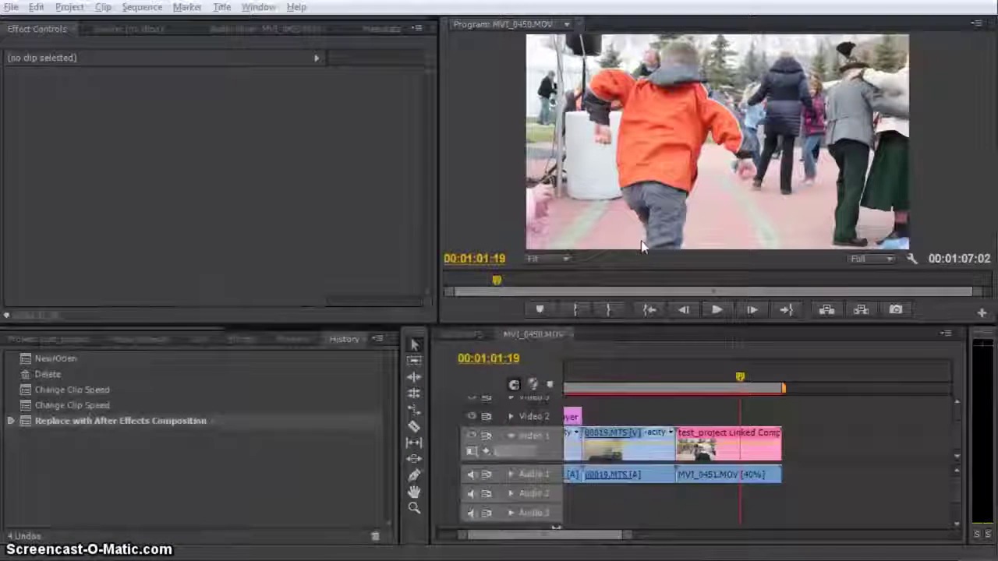
click(704, 458)
click(709, 482)
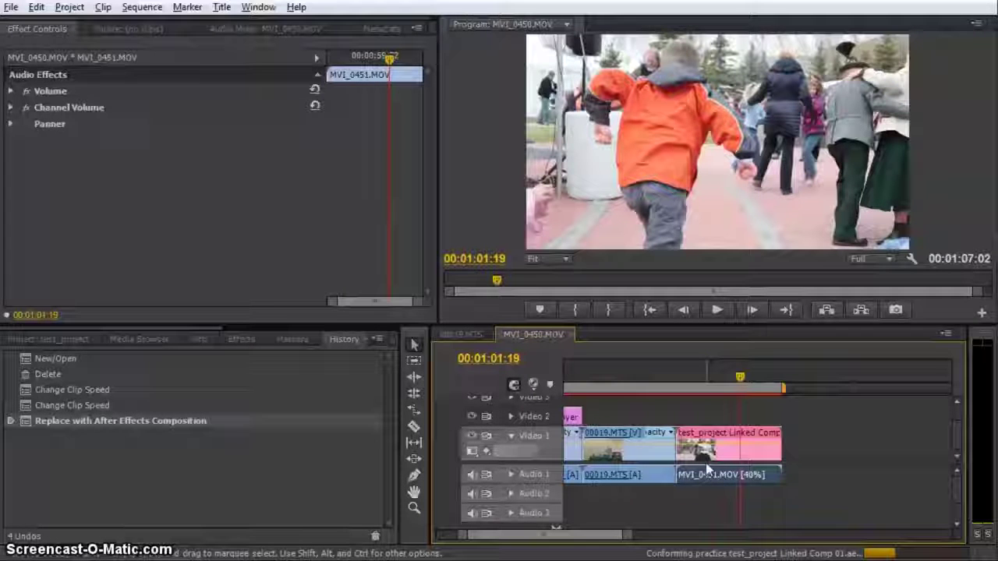
click(685, 383)
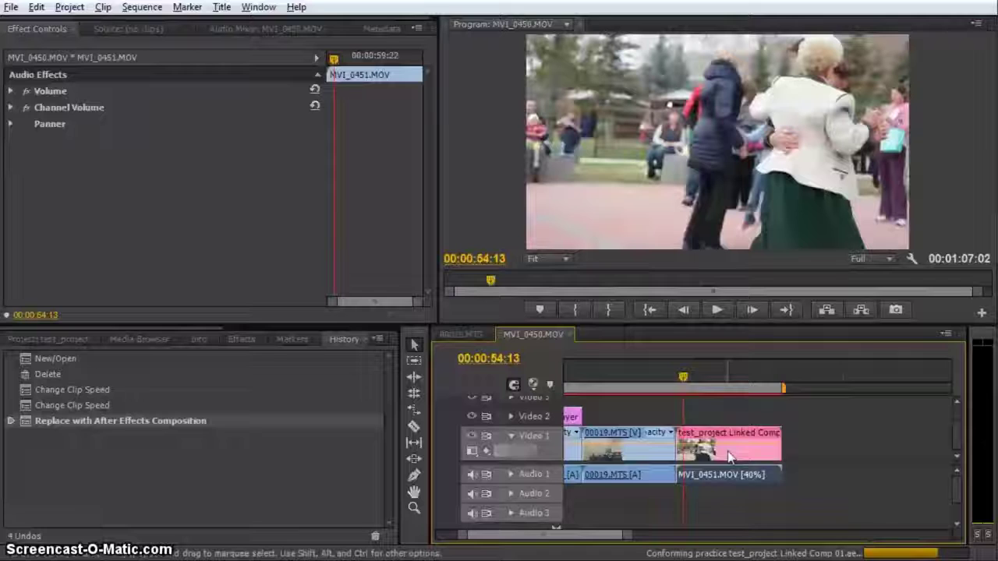
key(=)
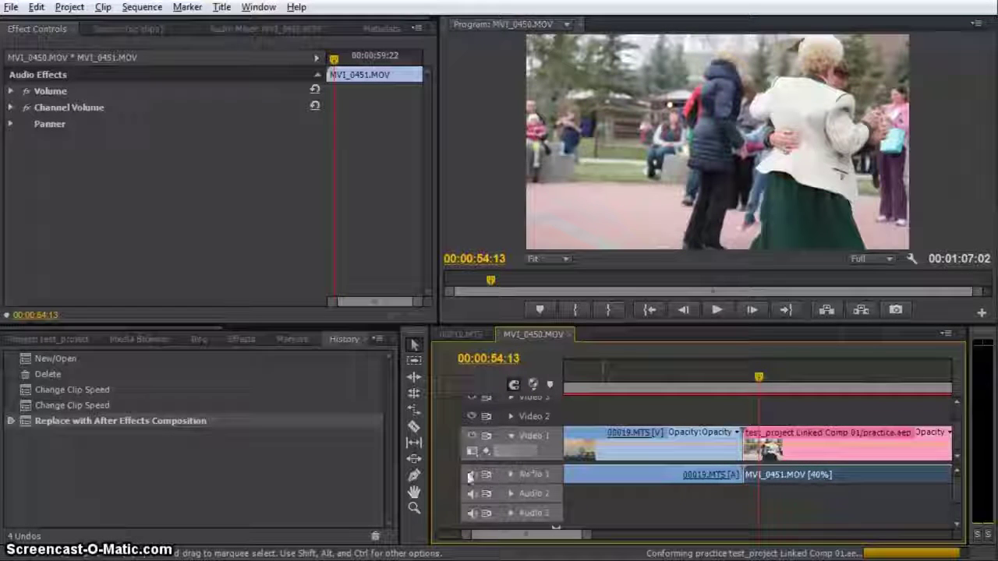
drag(758, 381, 741, 381)
key(ctrl+s)
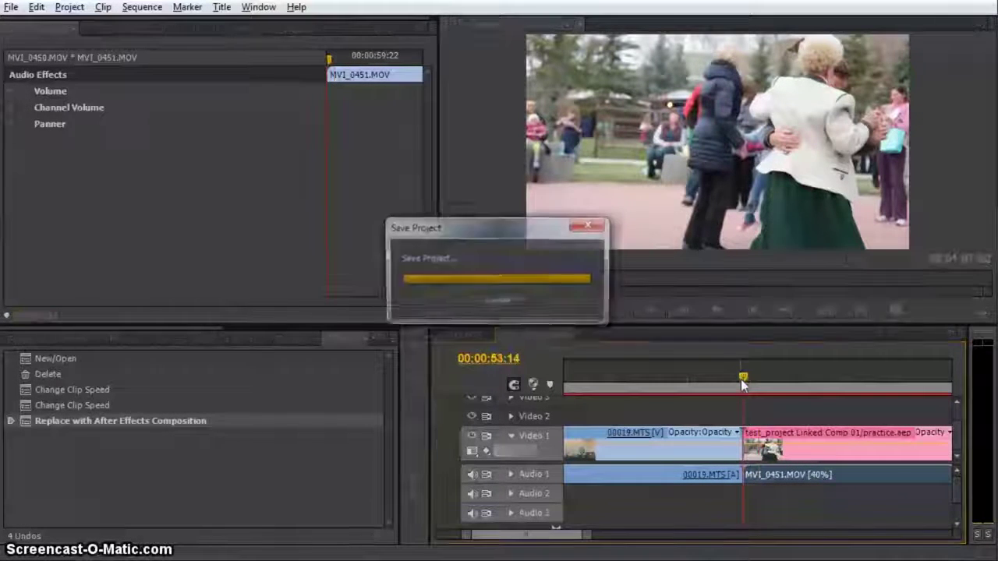
key(space)
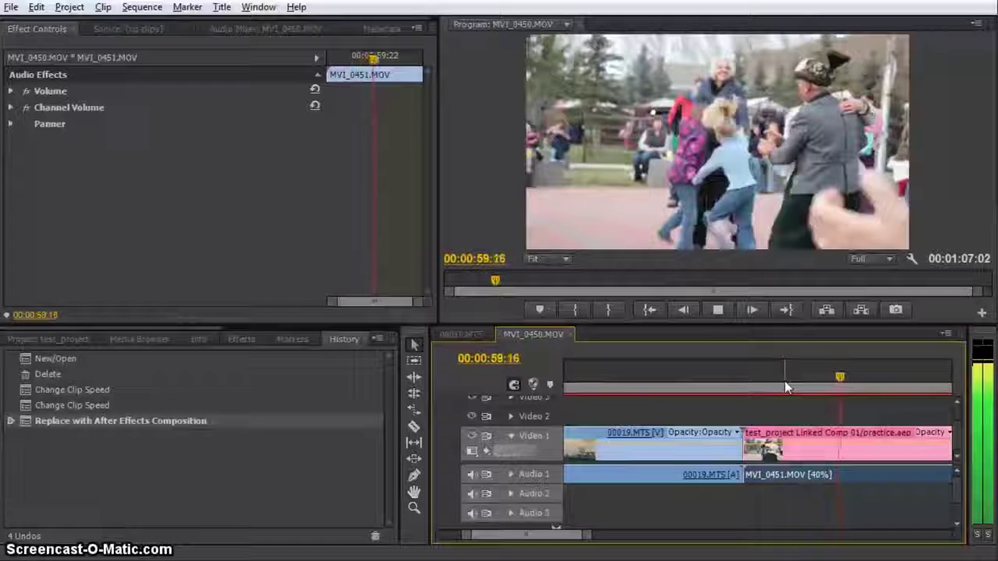
key(space)
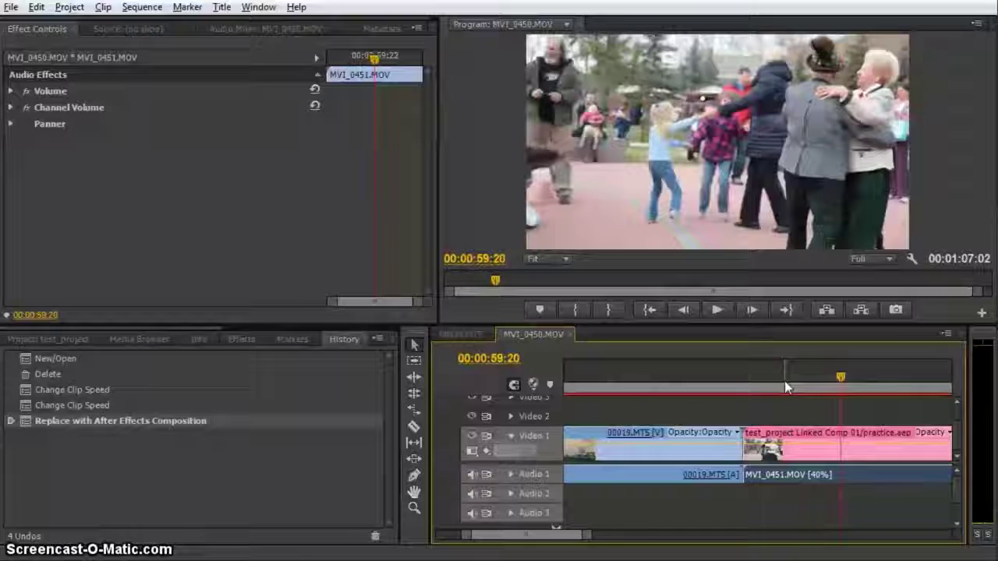
Restrict the sequence's work area to the linked composition clip, from 00:00:53:13 to 00:01:07:02.
key(minus)
key(minus)
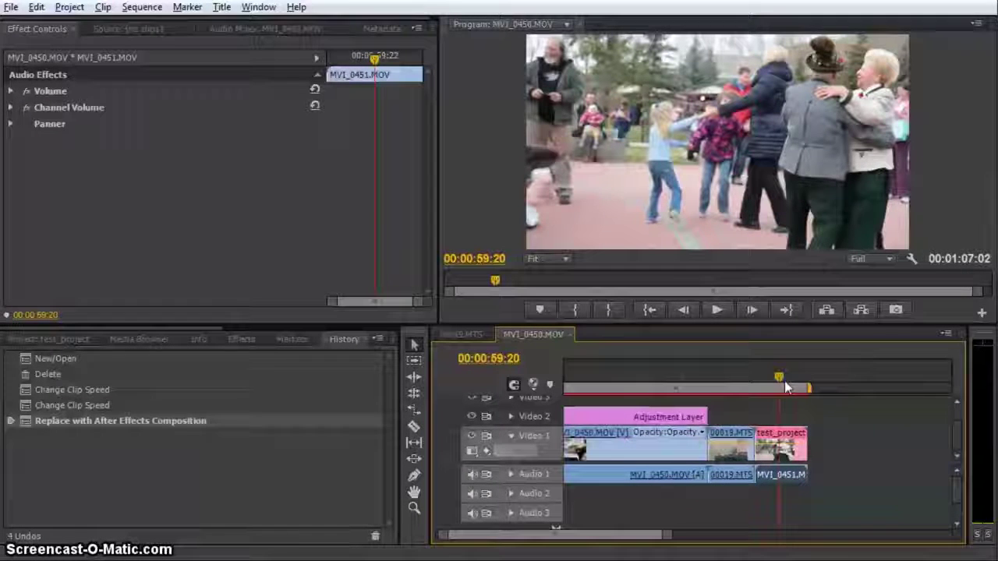
key(minus)
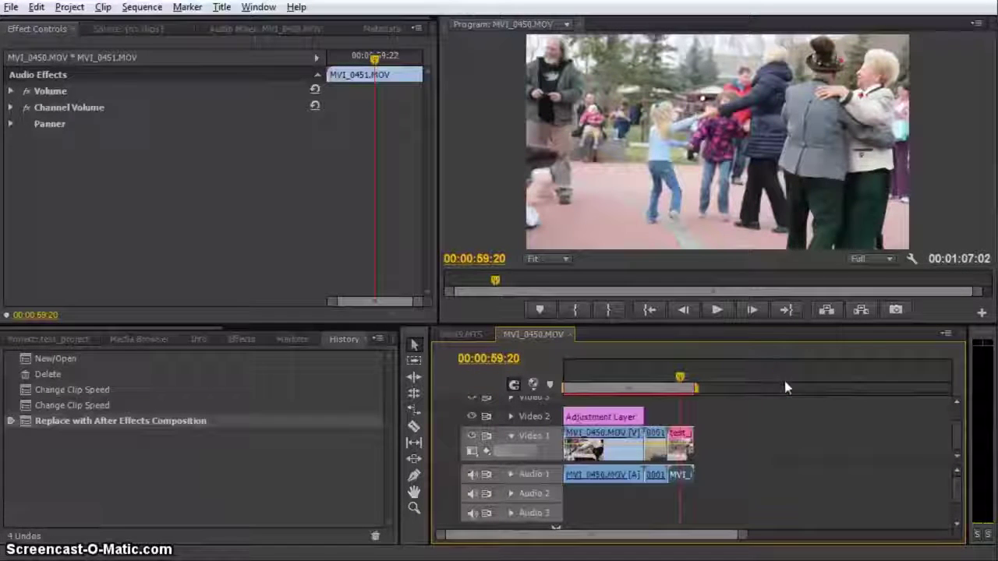
drag(565, 390, 673, 396)
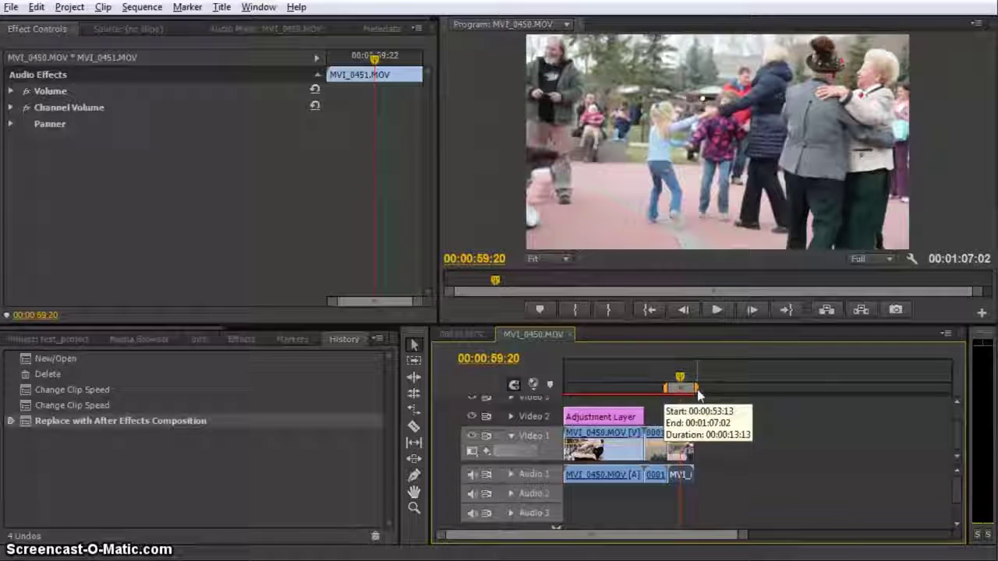
Export the work area in H.264 format to the Desktop as MVI_0450.MOV.mp4.
key(ctrl+m)
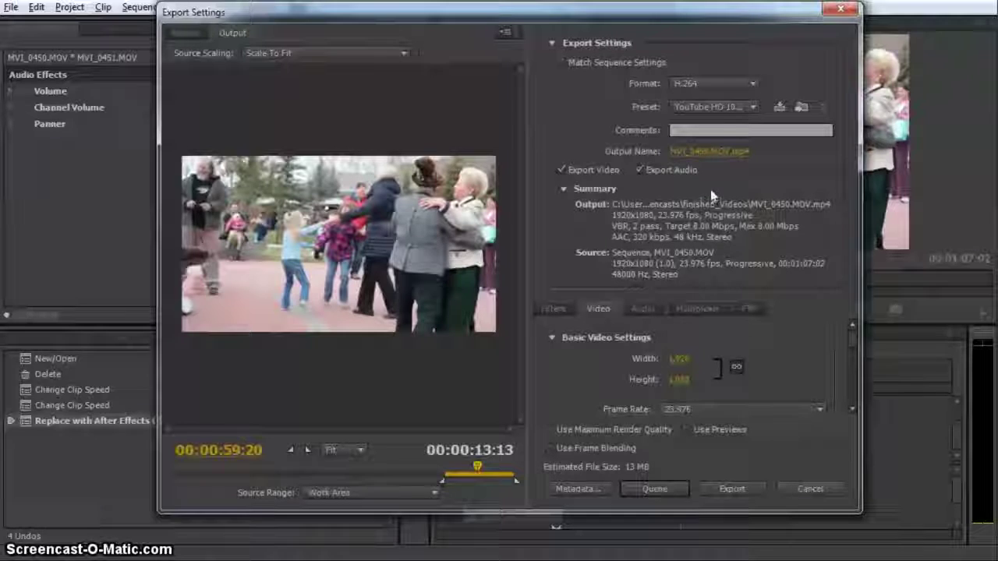
click(709, 150)
click(226, 146)
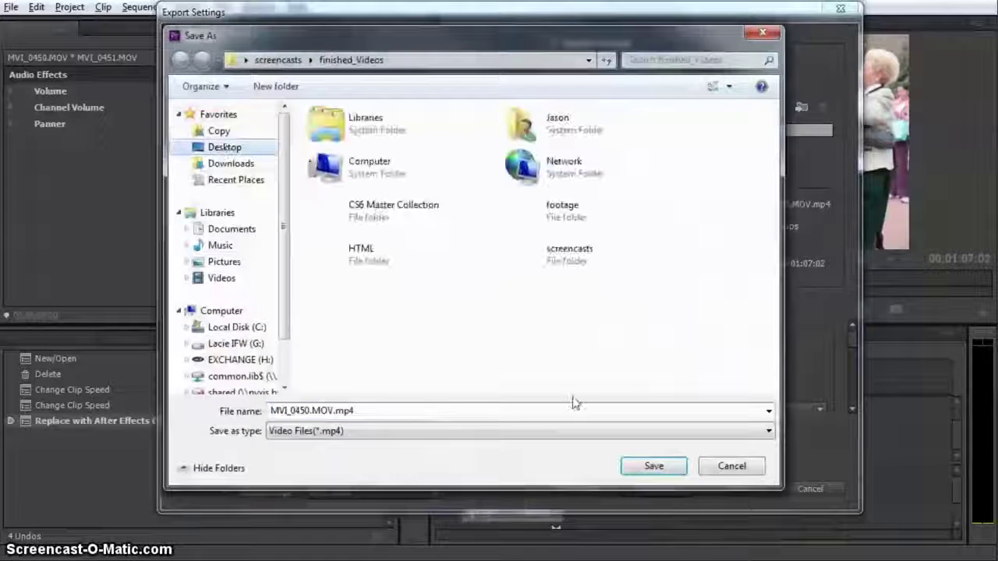
click(640, 466)
click(767, 491)
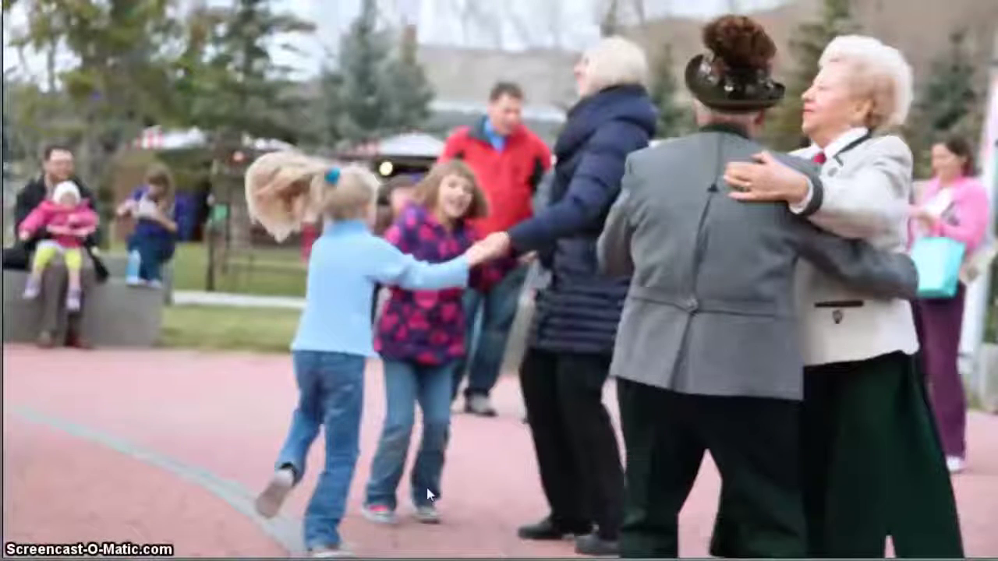
Play the exported MVI_0450.MOV video in the media player, and return to Premiere Pro to view the test_project items.
mouse_move(451, 521)
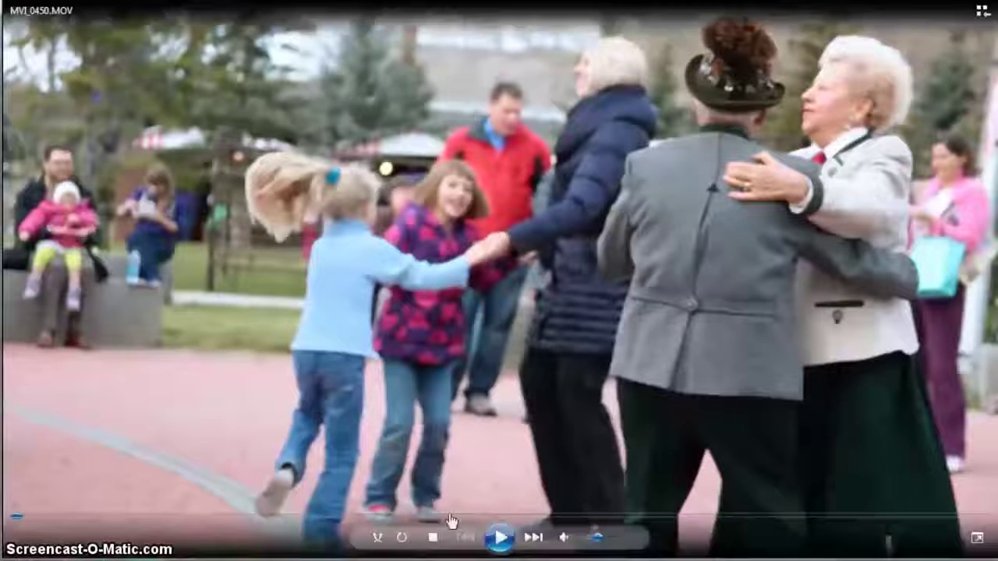
click(503, 536)
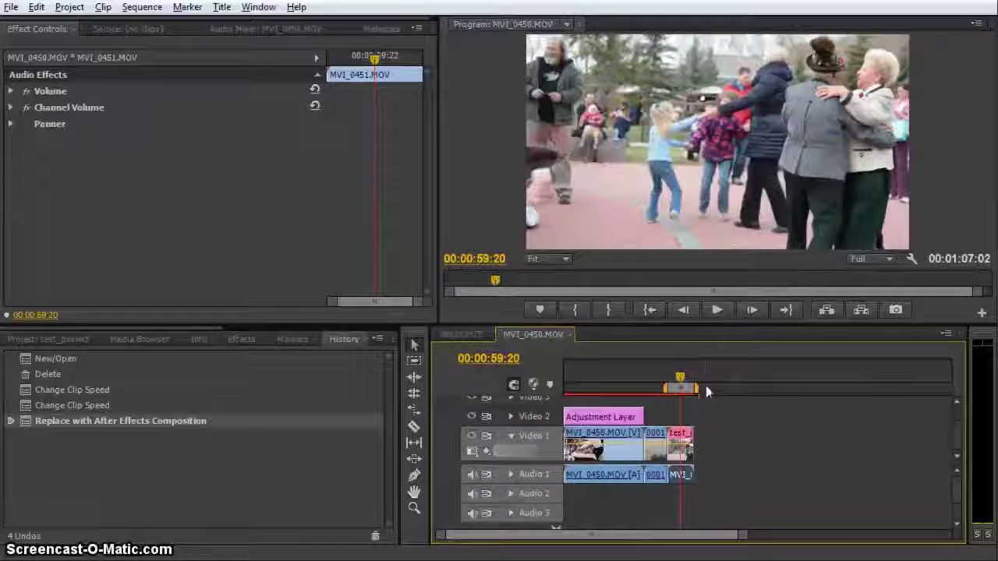
click(70, 341)
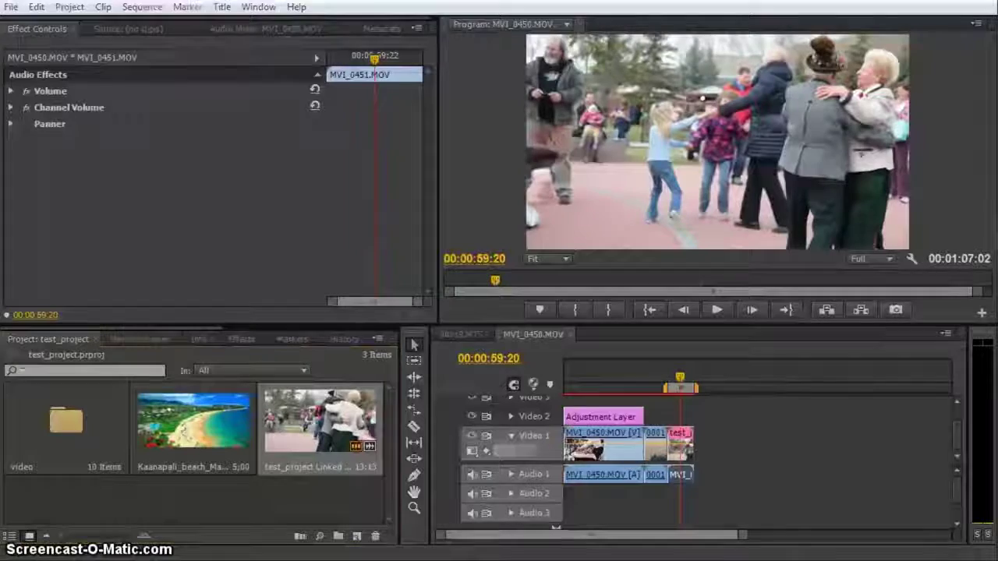
Switch to the Audio/Video and Graphics folder in Google Drive and open the Video Editing Research document.
drag(997, 4, 200, 0)
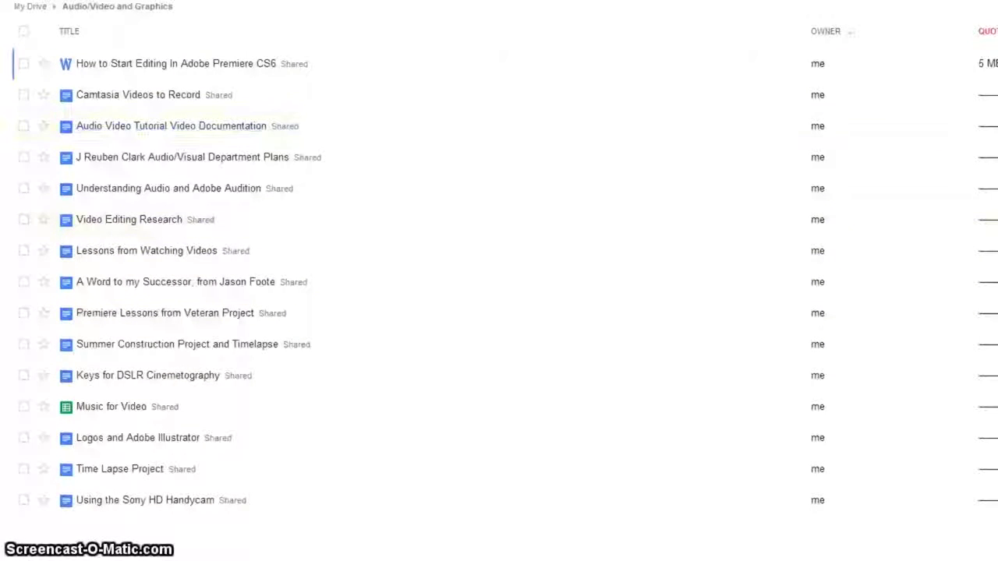
drag(200, 0, 212, 6)
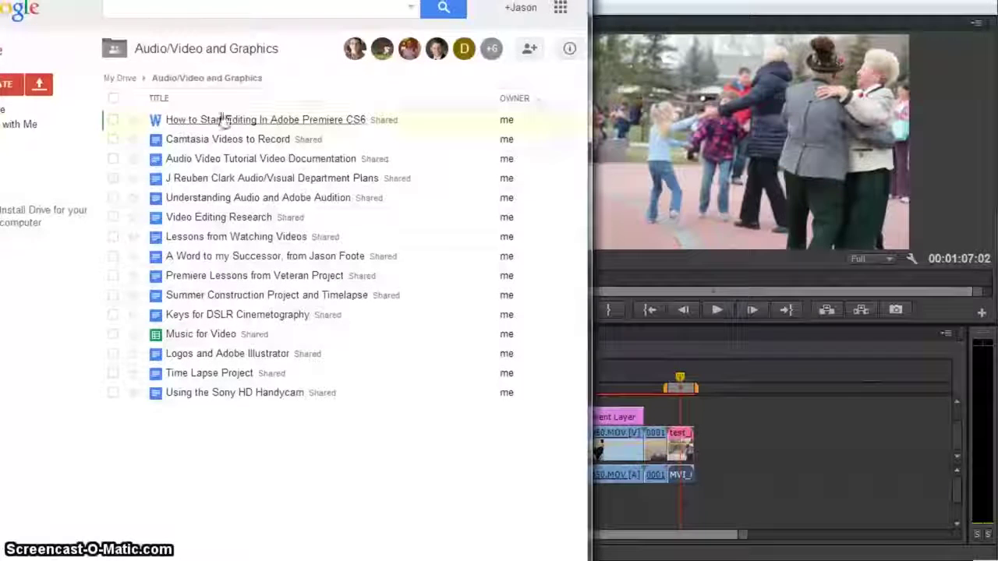
drag(589, 546, 995, 546)
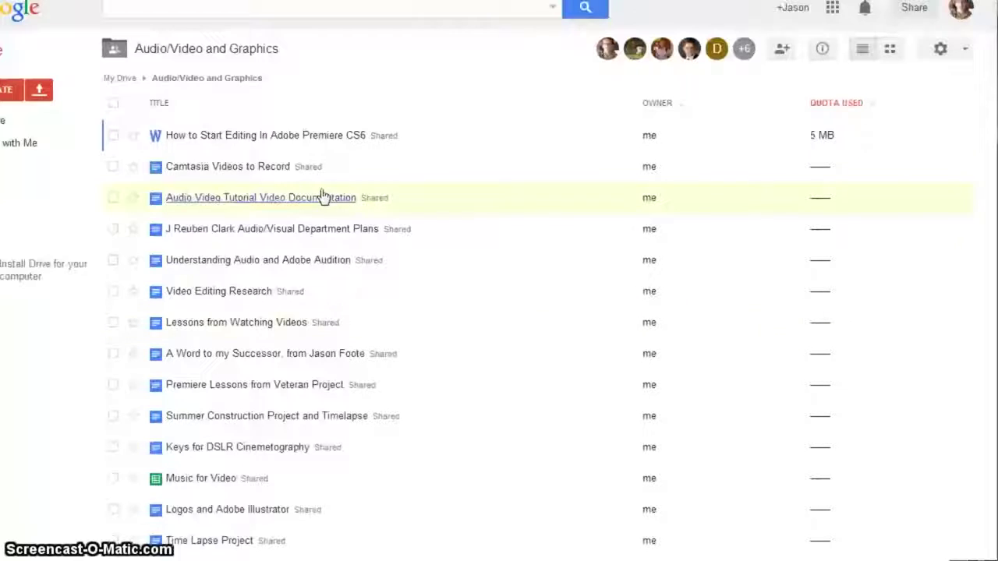
drag(468, 0, 474, 0)
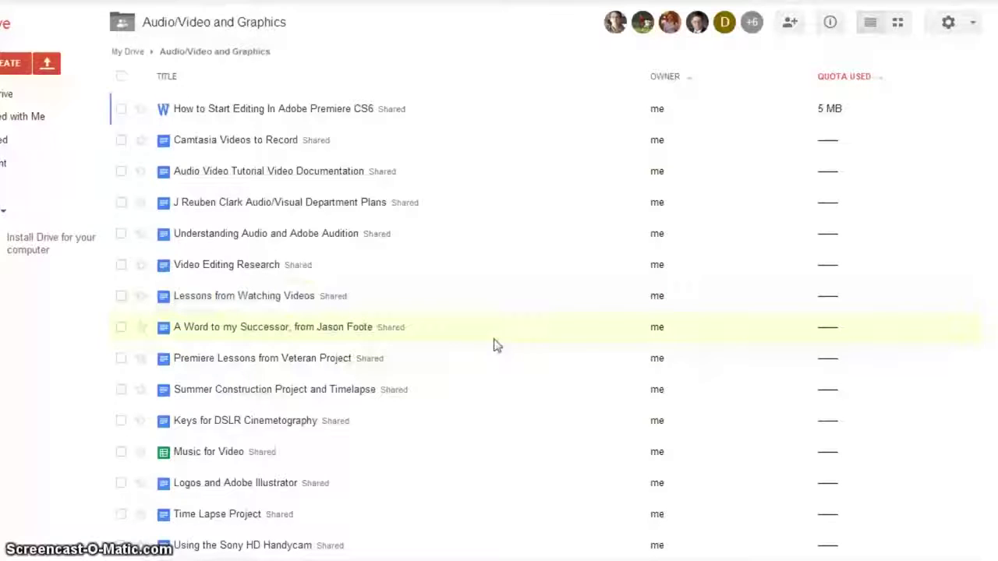
click(226, 265)
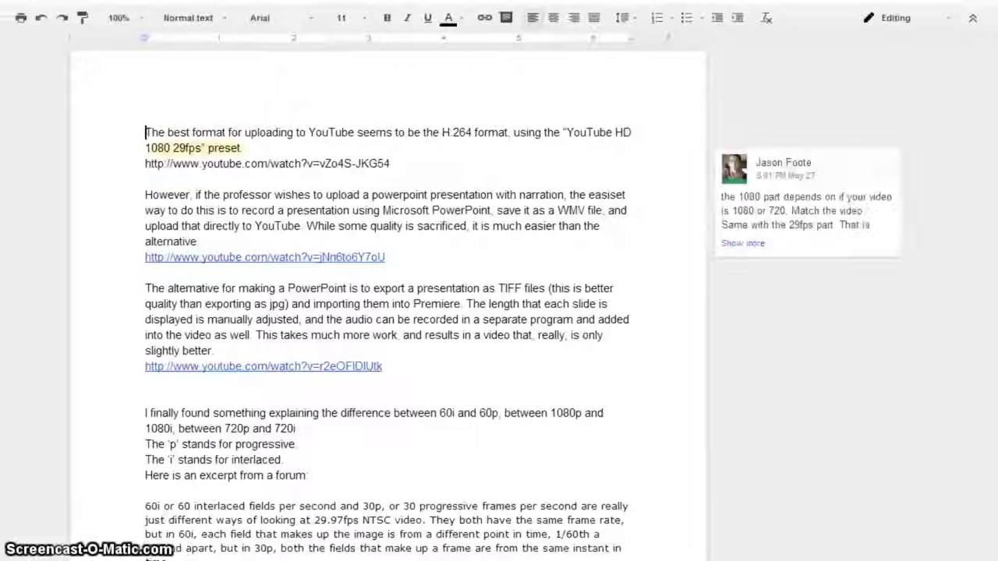
Review the document's opening video-format notes and the Premiere Pro links under Adobe TV Useful Videos.
click(478, 179)
scroll(478, 180, down, 5)
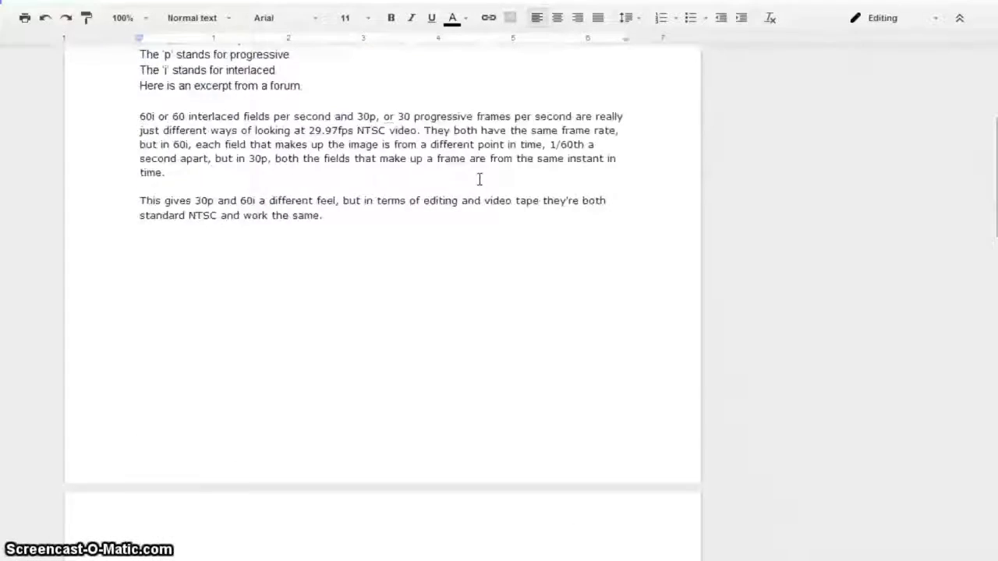
scroll(480, 179, down, 6)
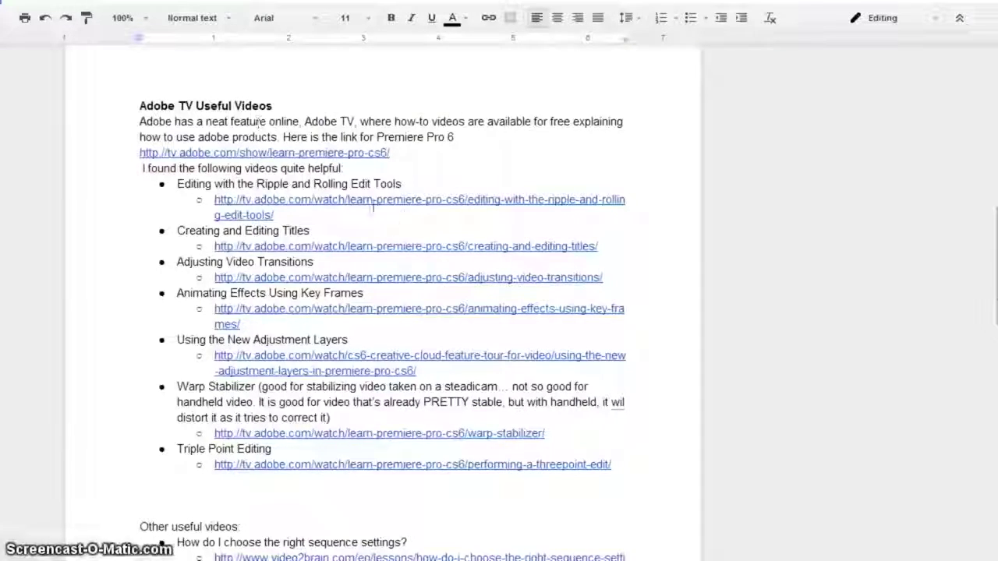
click(334, 152)
click(464, 152)
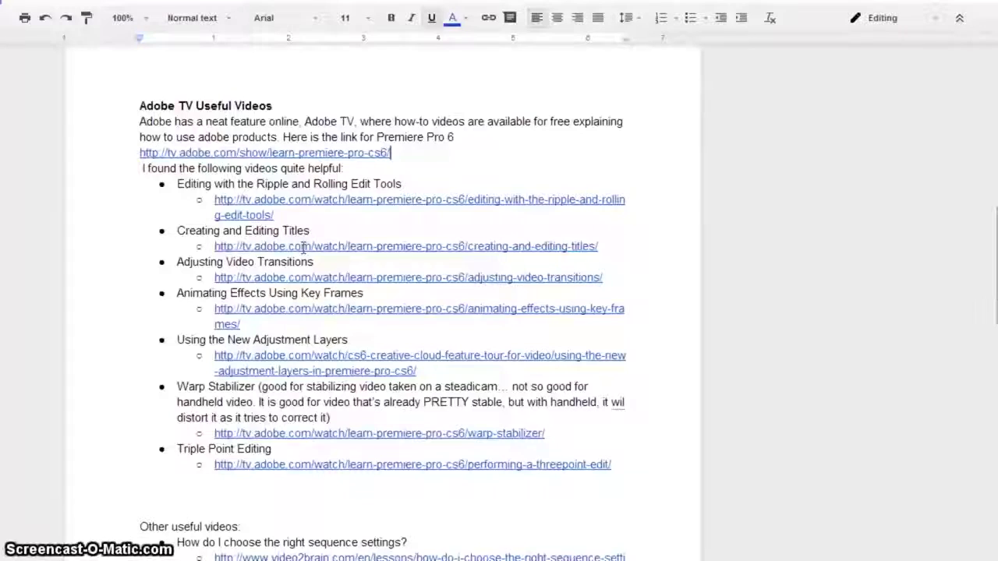
click(334, 226)
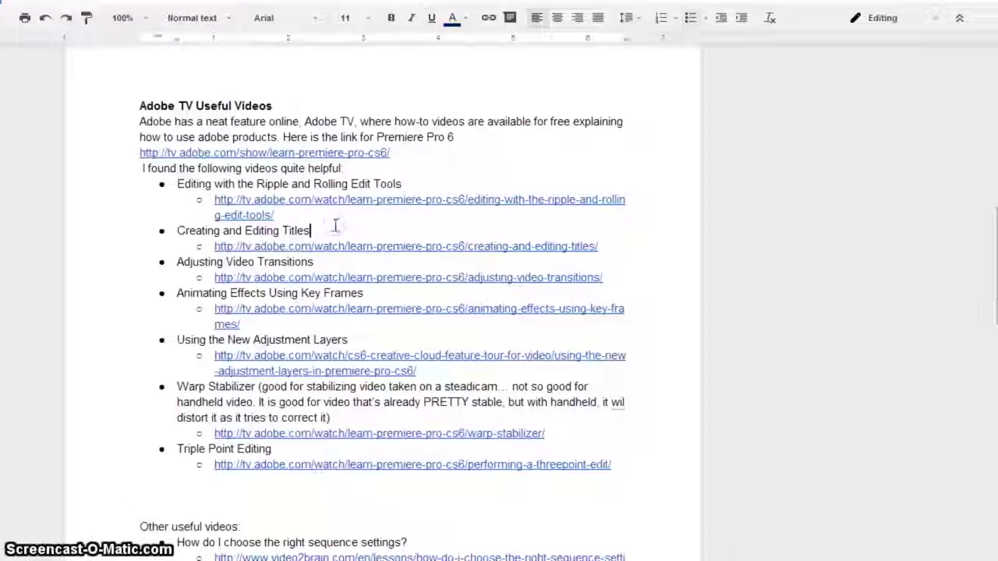
Review the Other useful videos list, pointing out the video2brain lesson on choosing the right sequence settings.
scroll(417, 231, down, 2)
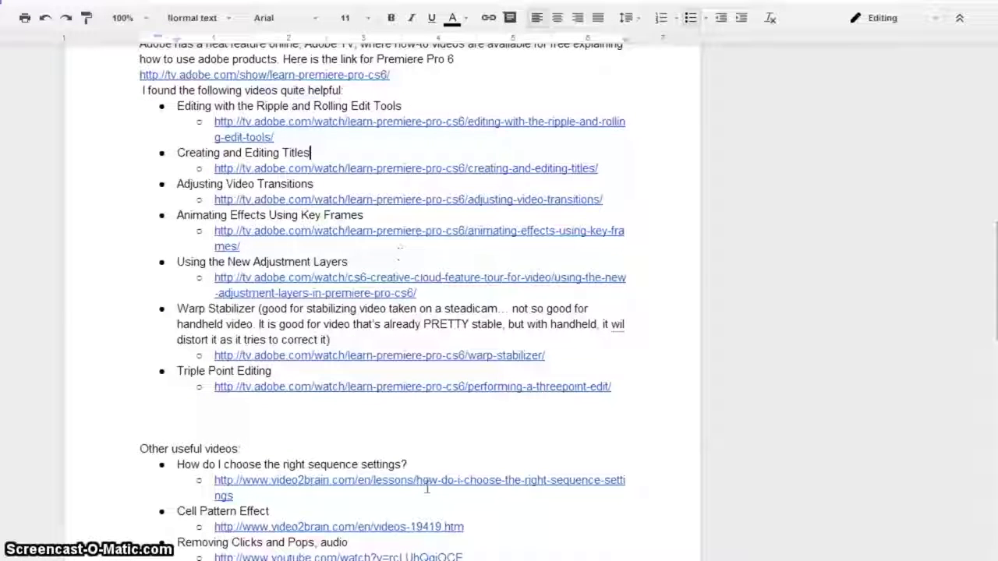
scroll(406, 465, down, 2)
drag(274, 403, 331, 404)
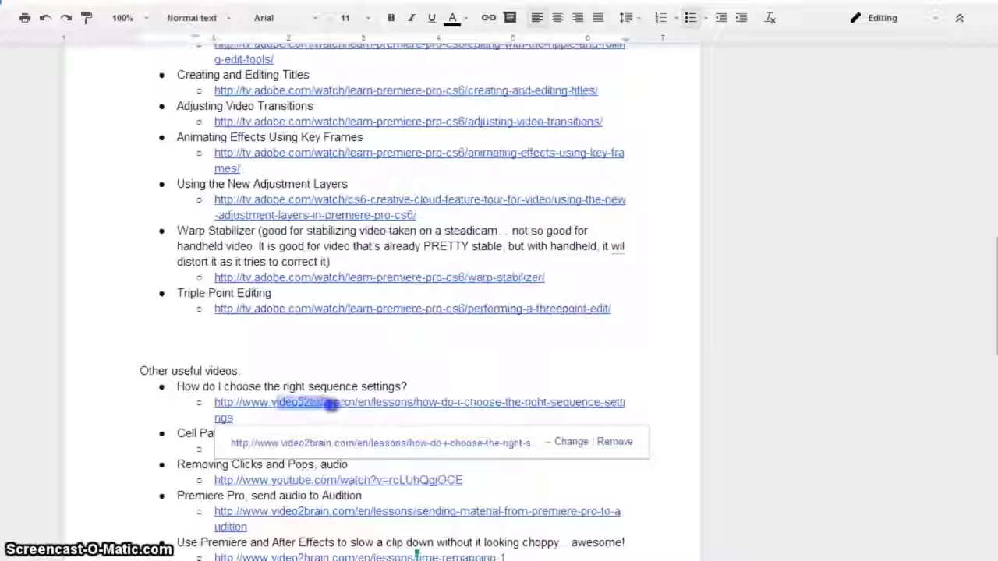
click(427, 384)
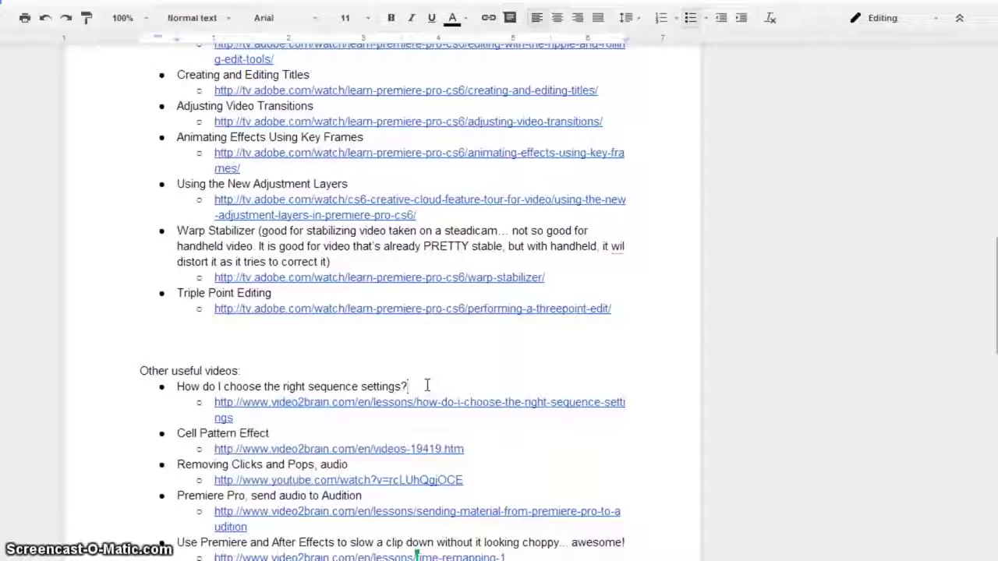
scroll(382, 374, down, 3)
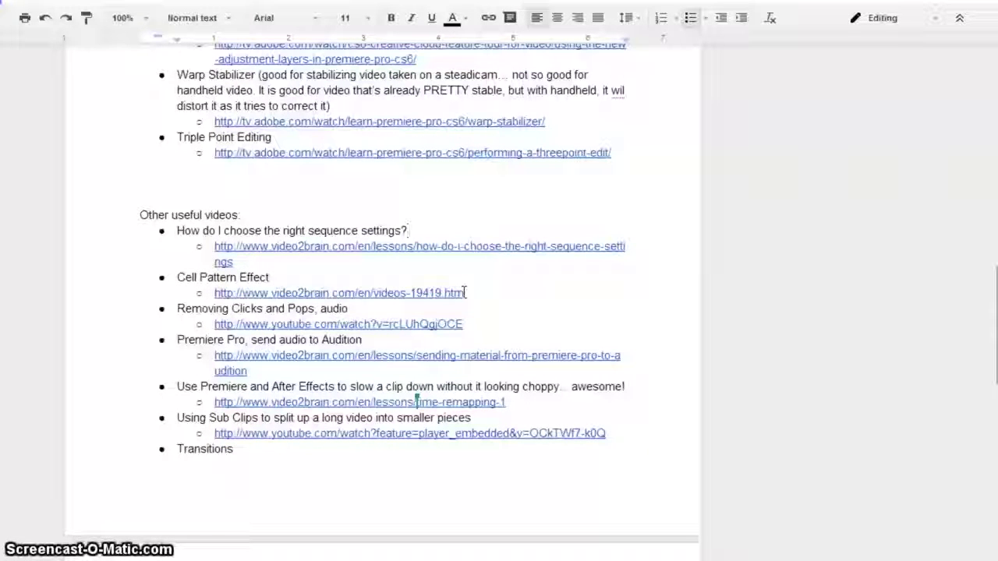
Search the document for "lynda", view the matching Premiere CS6 tips entry, and close the search.
key(ctrl+f)
text(lay)
key(BackSpace)
key(BackSpace)
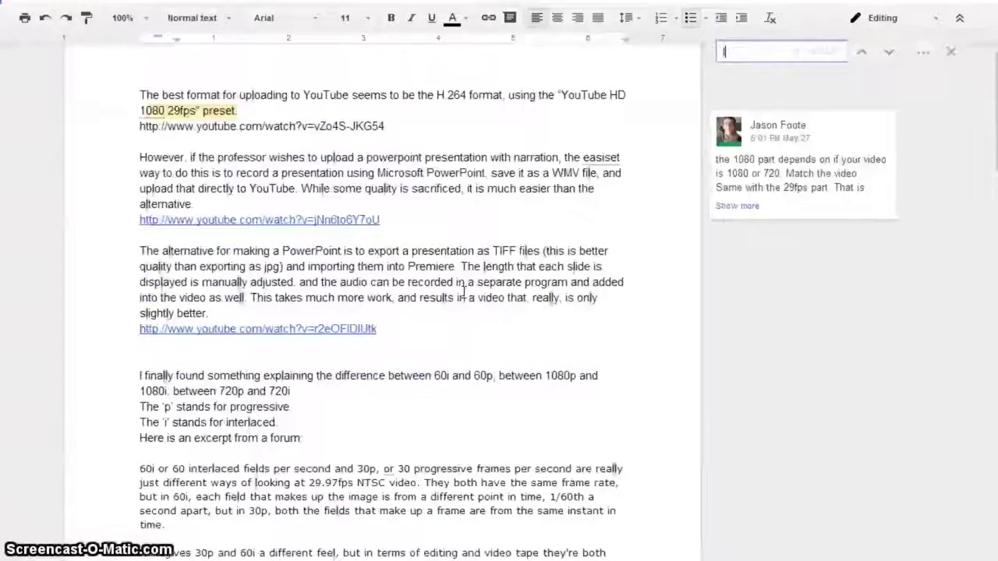
text(ynda)
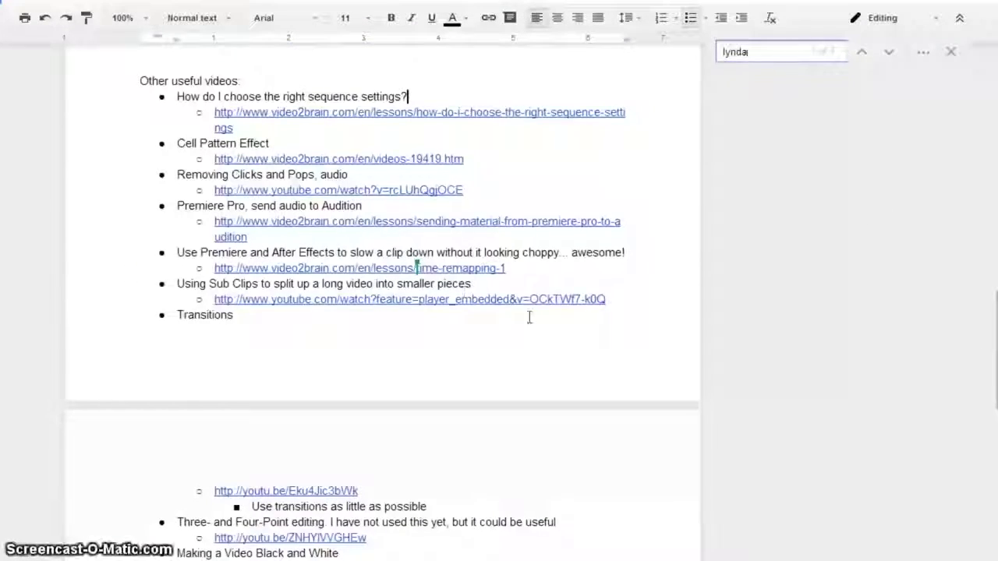
scroll(527, 316, down, 2)
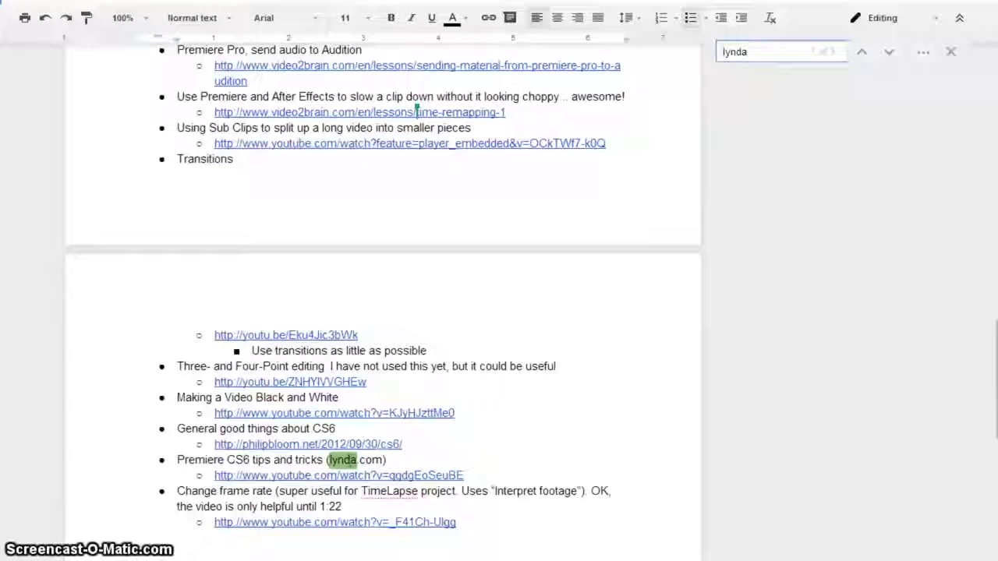
scroll(383, 423, down, 1)
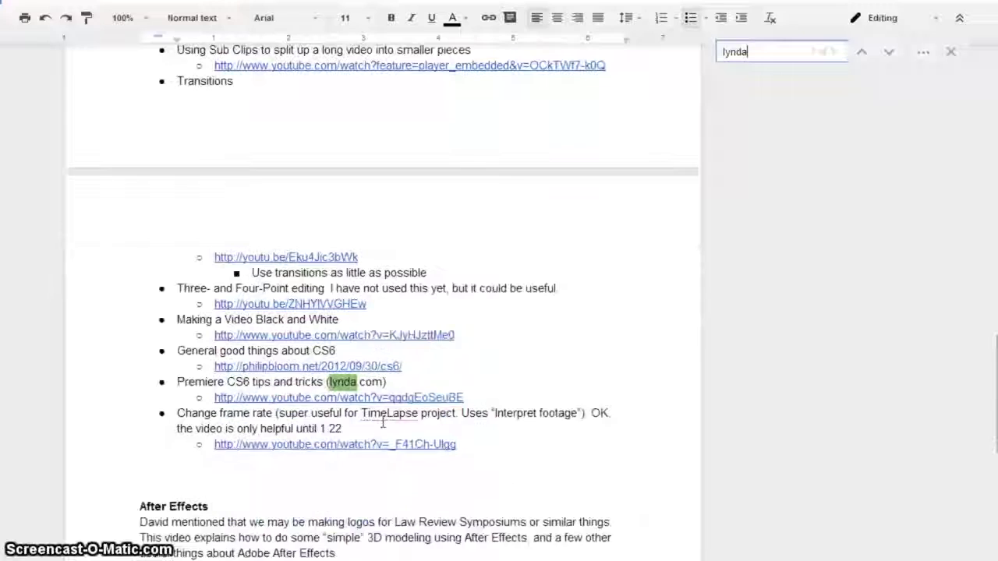
click(951, 53)
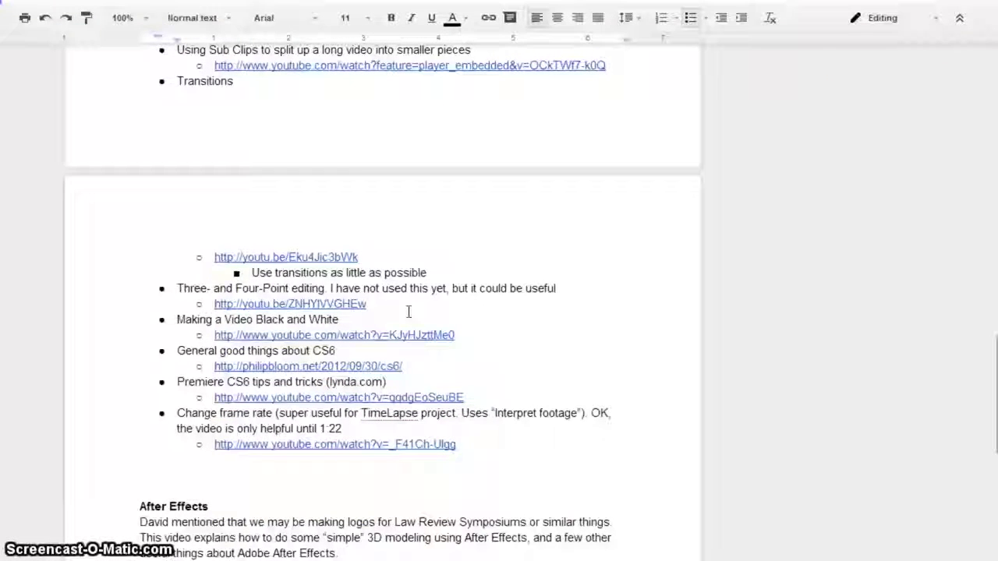
Examine the tutorial links across the Adobe TV, Other useful videos, After Effects, Illustrator, Photoshop and Premiere sections.
scroll(407, 312, up, 5)
scroll(407, 312, up, 5)
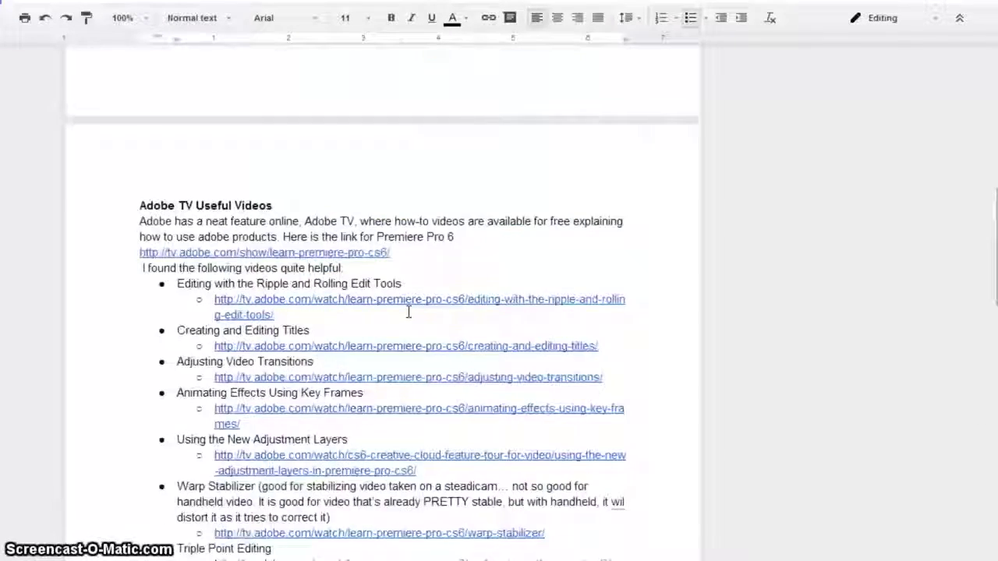
scroll(407, 312, up, 6)
scroll(408, 312, down, 6)
scroll(408, 312, down, 1)
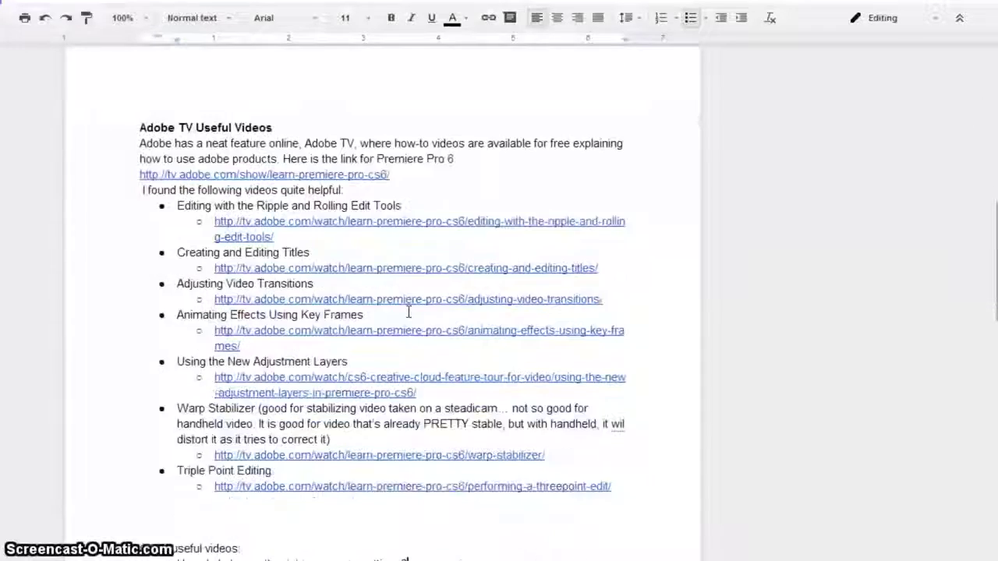
scroll(179, 134, down, 5)
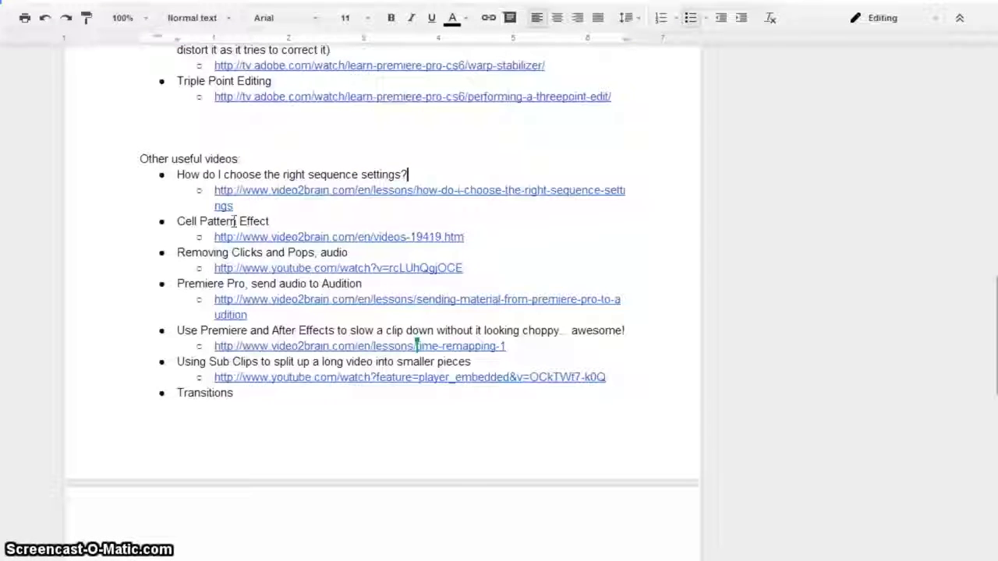
scroll(288, 263, down, 7)
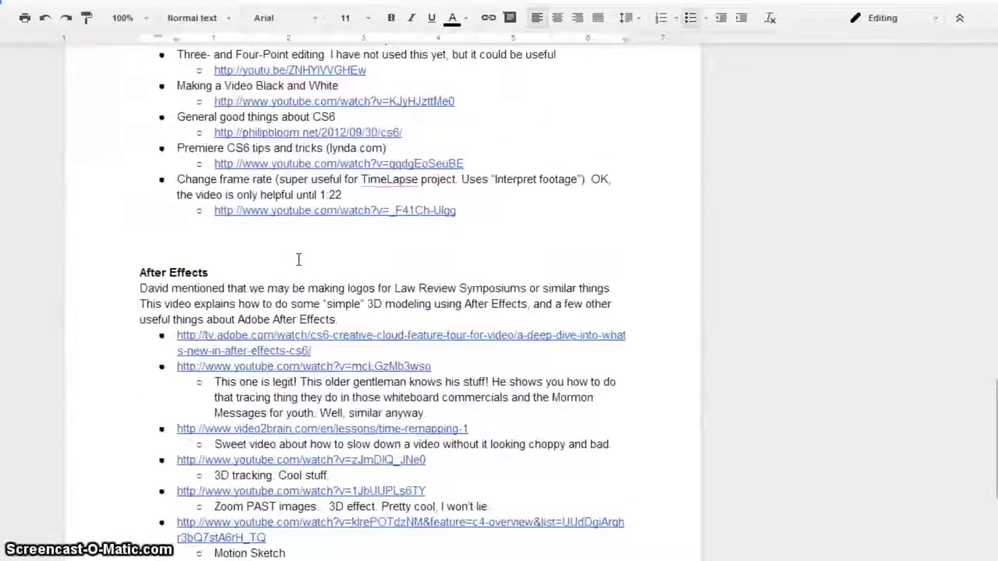
scroll(299, 260, down, 1)
scroll(242, 307, down, 3)
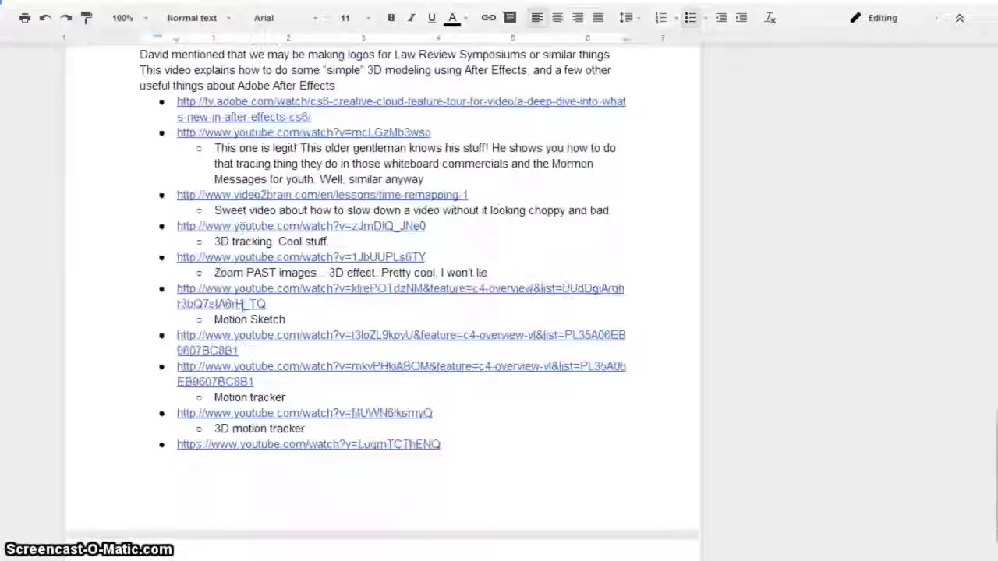
scroll(251, 242, down, 8)
scroll(251, 244, down, 1)
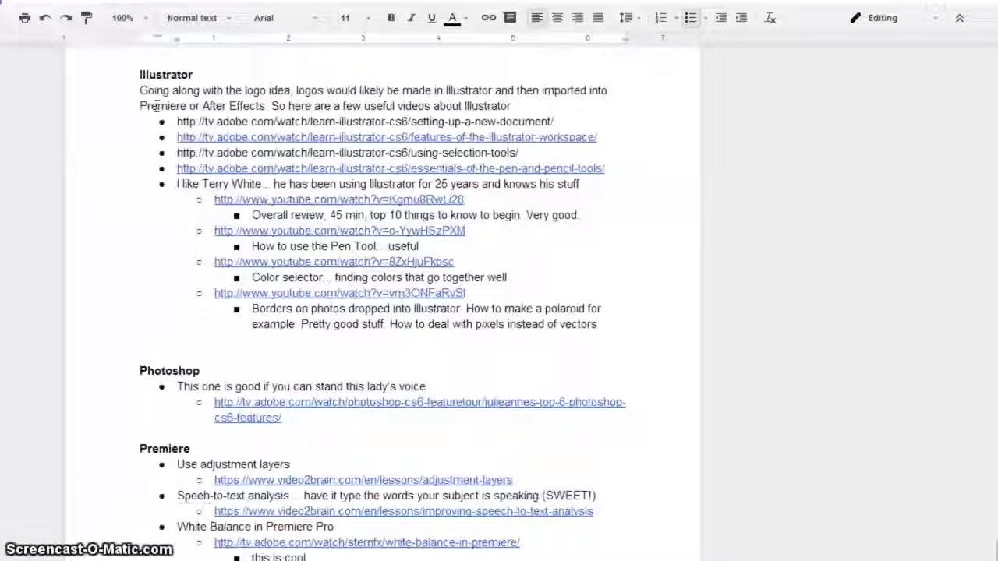
scroll(351, 246, down, 1)
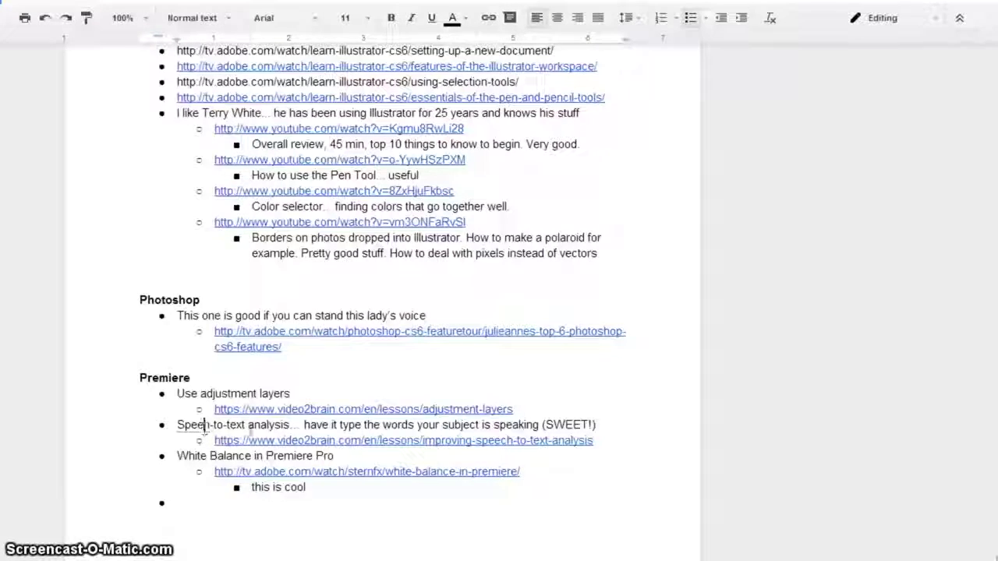
Search the document for "slow" and close the search.
scroll(409, 314, up, 10)
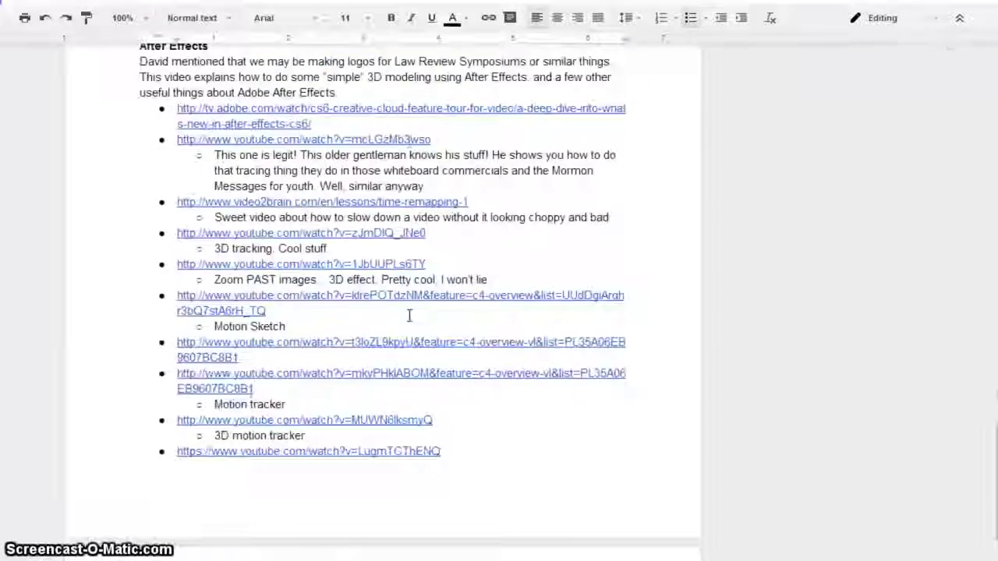
key(ctrl+f)
text(slow)
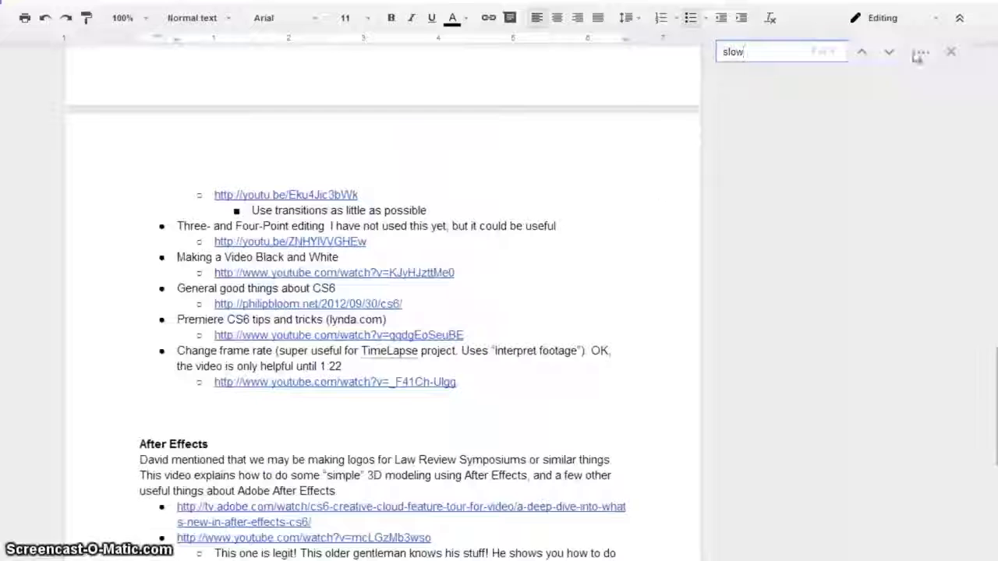
click(951, 52)
Highlight the video2brain time-remapping link and its slow-down note in the After Effects section, and clear the selection.
scroll(364, 254, down, 2)
scroll(364, 251, down, 2)
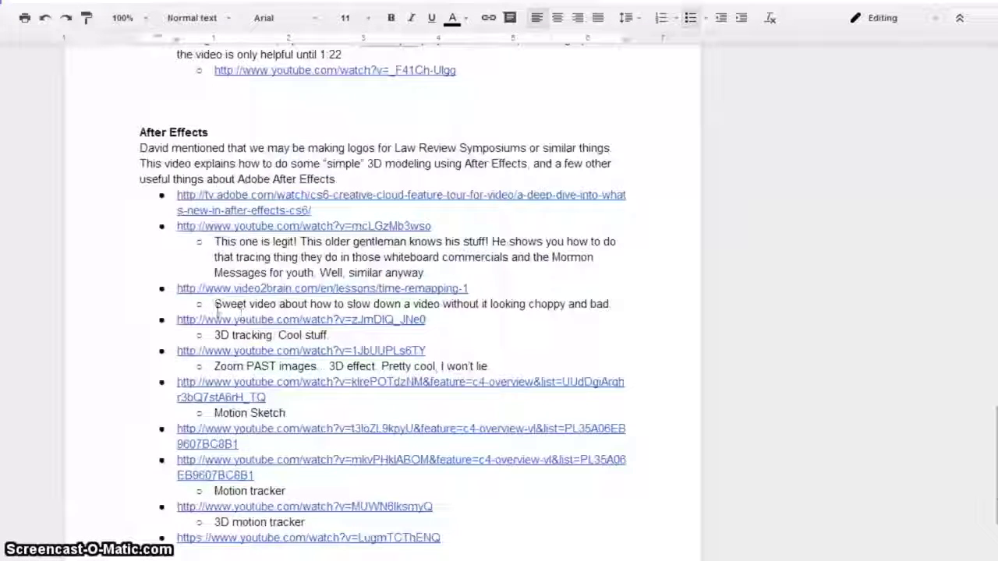
drag(215, 305, 482, 315)
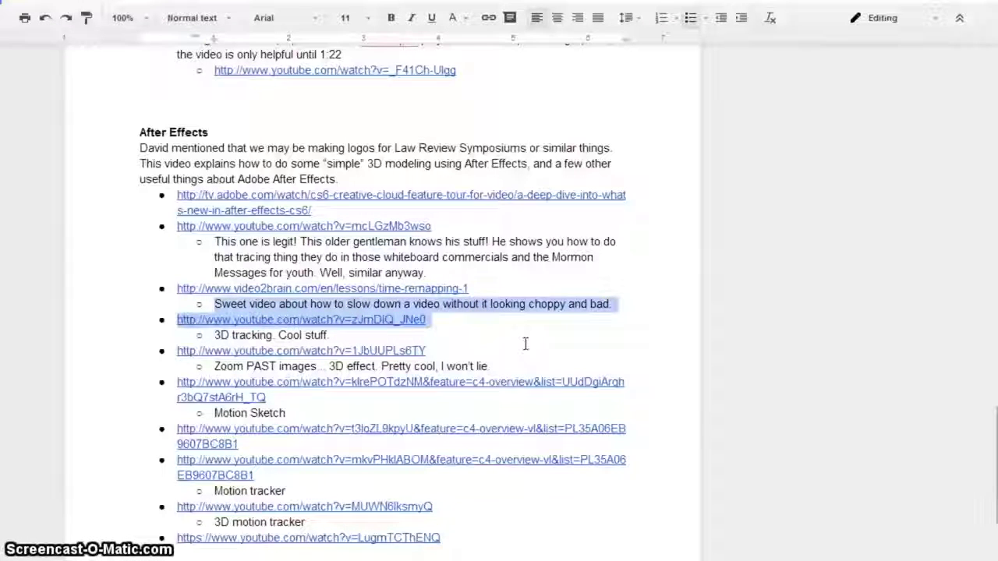
drag(612, 304, 175, 289)
click(465, 323)
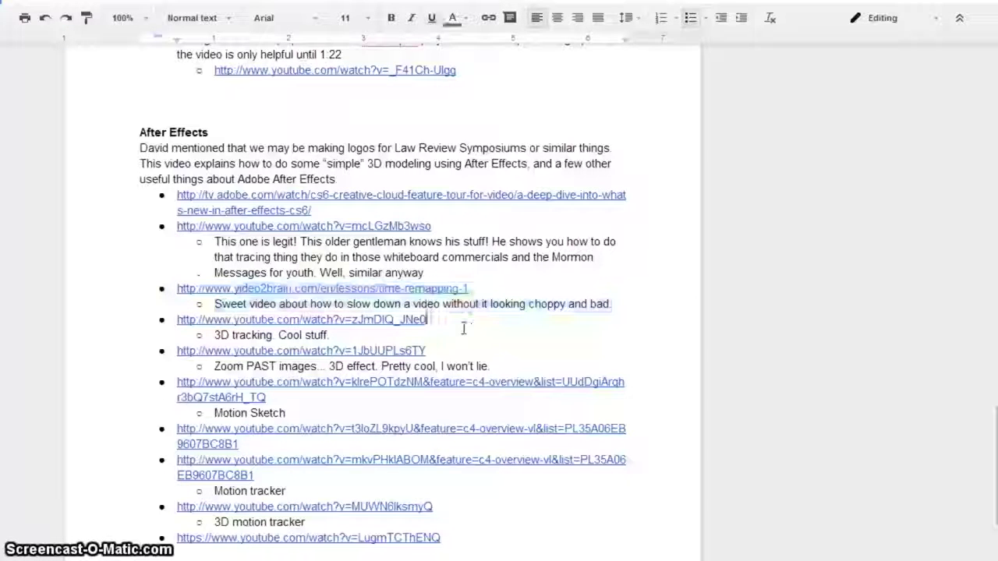
Review the remaining After Effects links and the Illustrator and Photoshop sections, and return to the After Effects heading.
scroll(406, 355, down, 2)
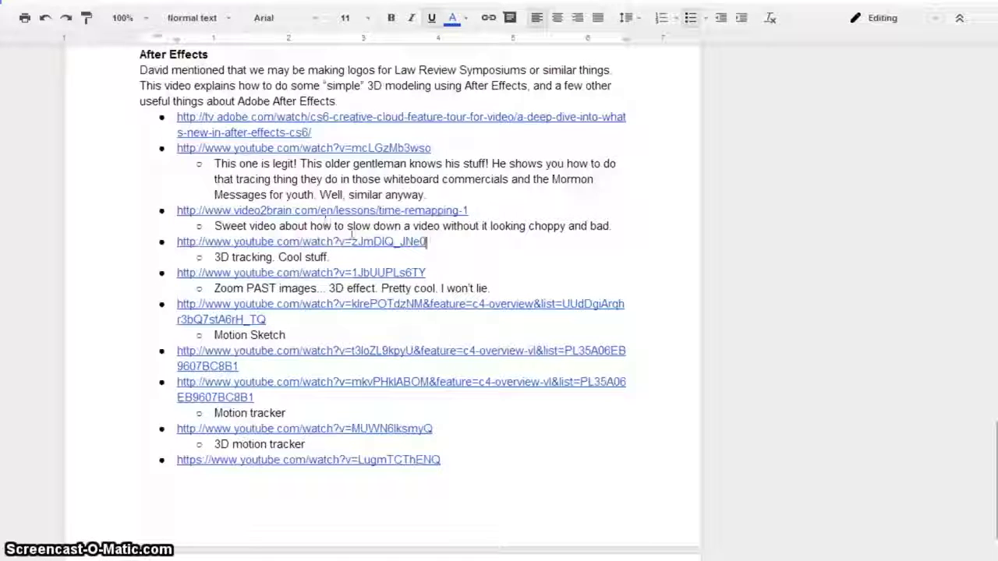
scroll(492, 227, down, 8)
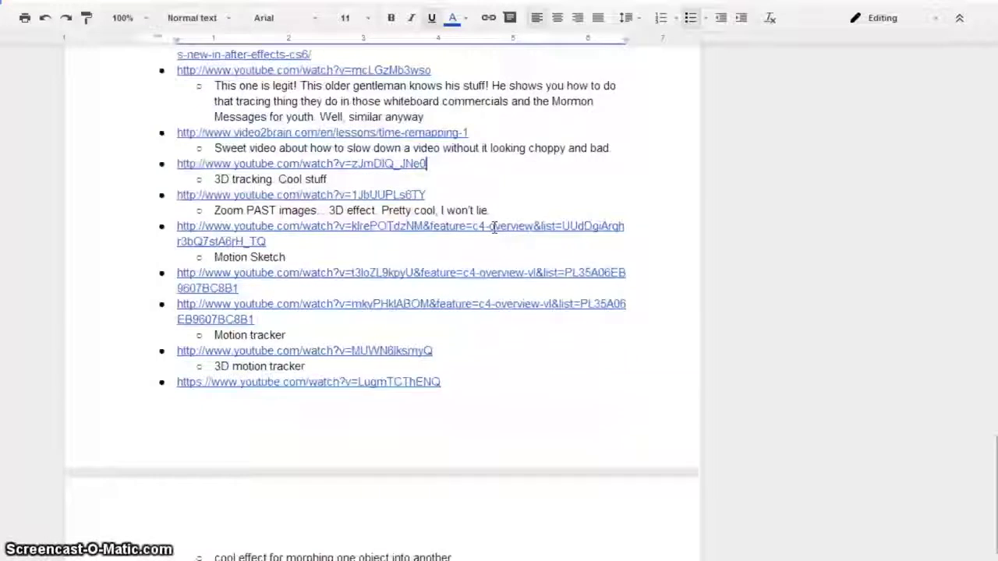
scroll(492, 227, down, 3)
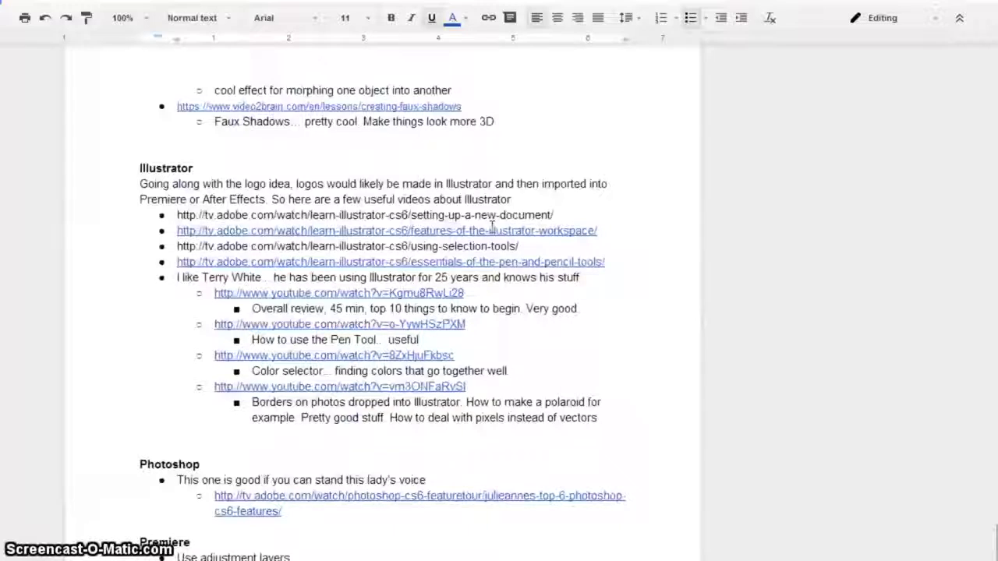
scroll(492, 226, up, 15)
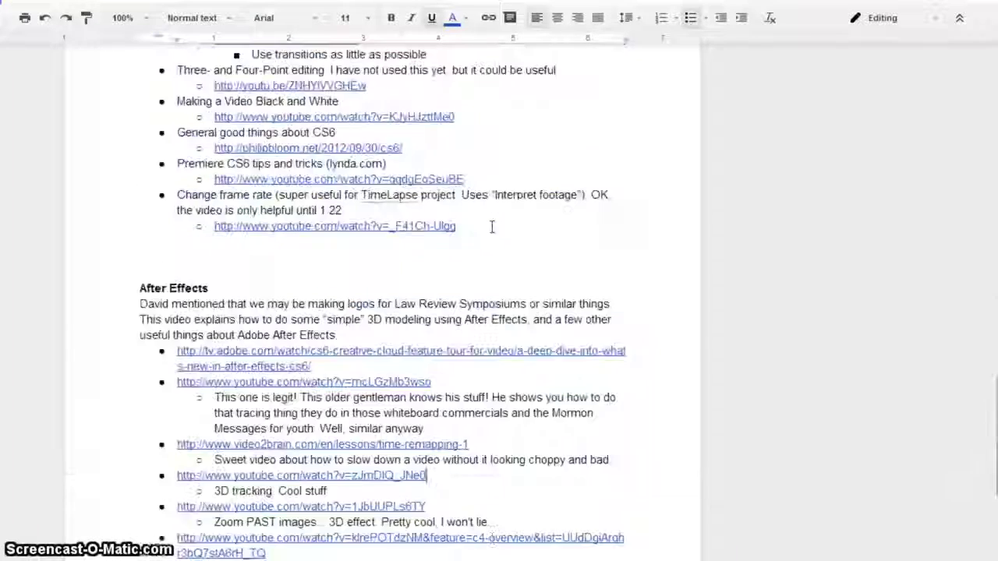